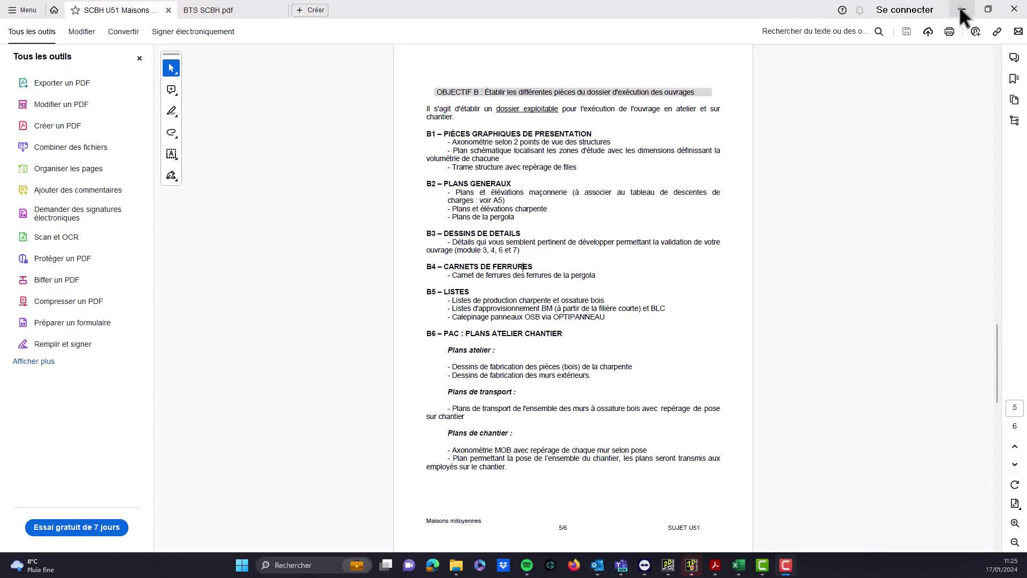
Review the construction details A to D in BTS SCBH.pdf and switch to the cadwork 2d drawing
click(252, 5)
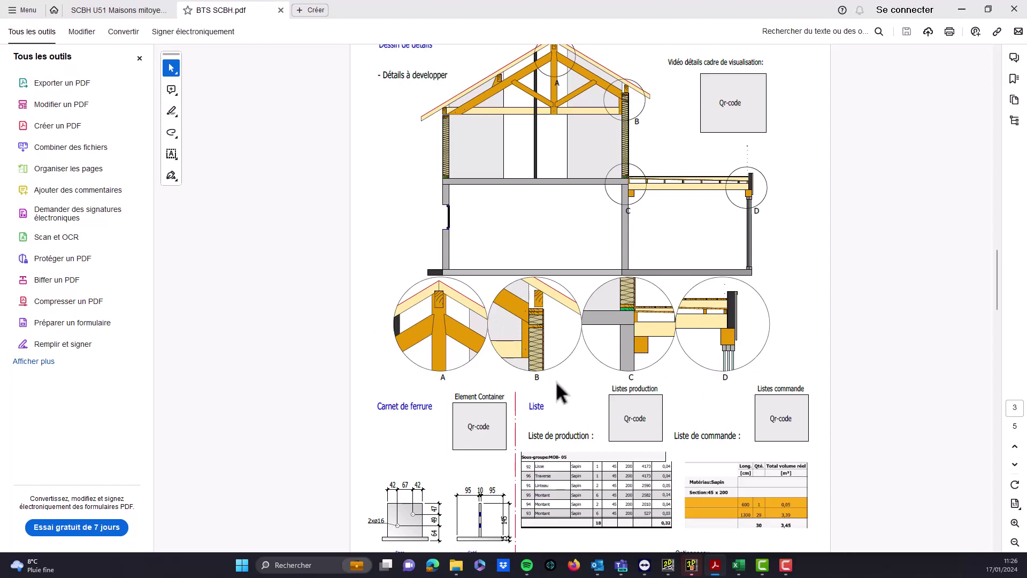
scroll(556, 381, up, 1)
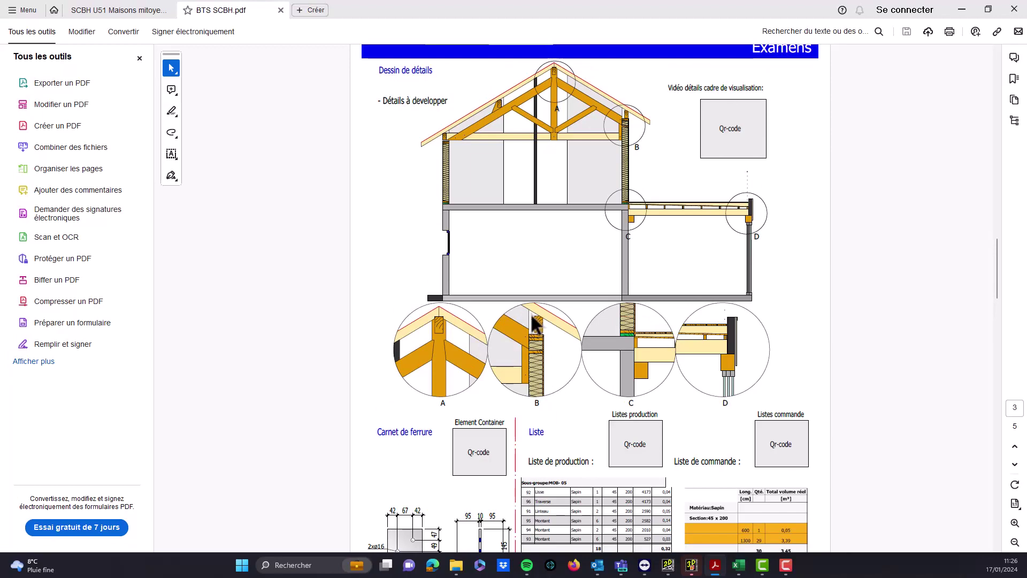
click(961, 10)
Examine the junction between the left timber-frame wall and the floor slab in the house section, including its green bottom plate
scroll(567, 287, down, 4)
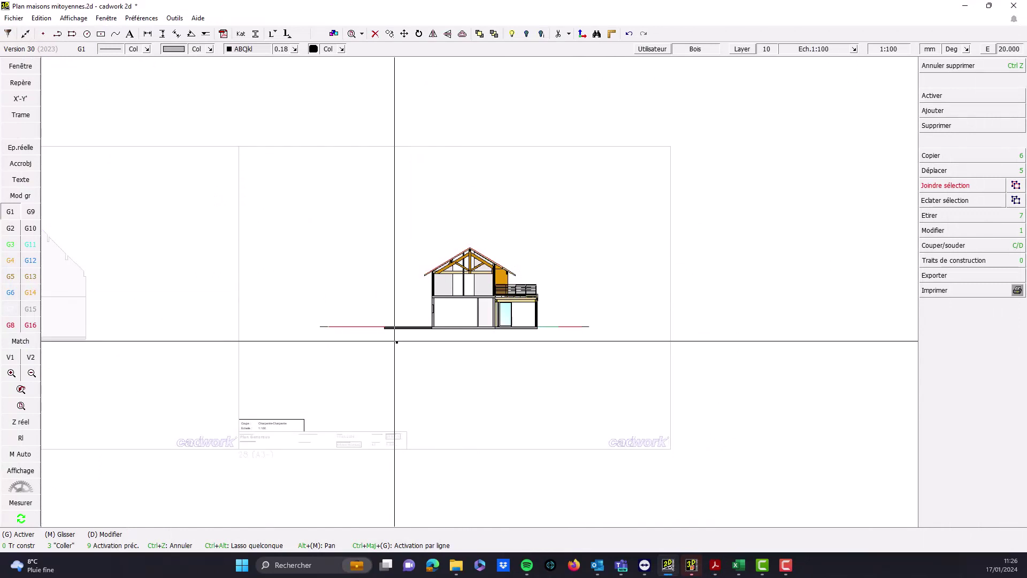
scroll(478, 296, up, 3)
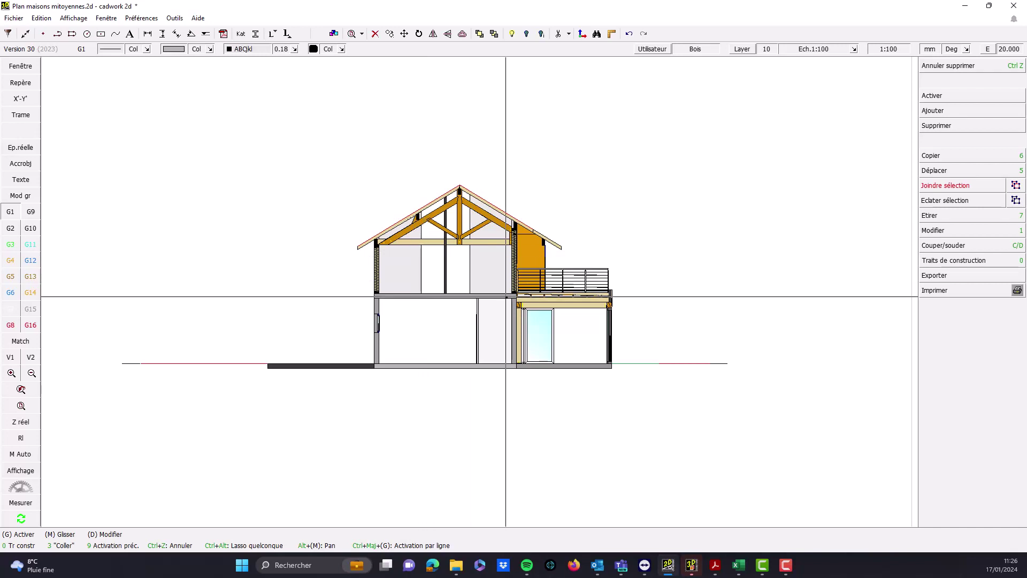
scroll(505, 297, up, 2)
scroll(479, 292, up, 2)
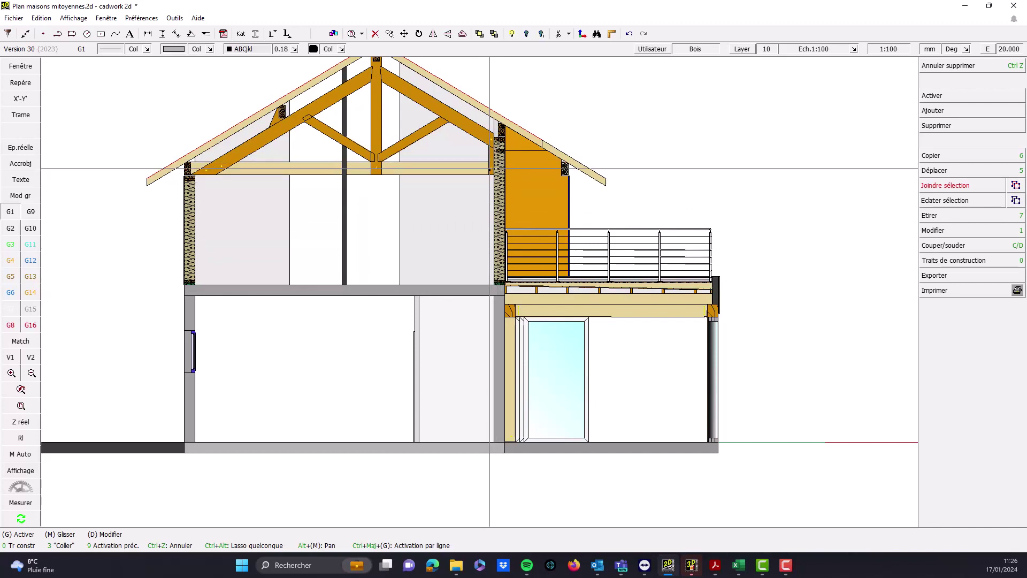
scroll(498, 284, up, 5)
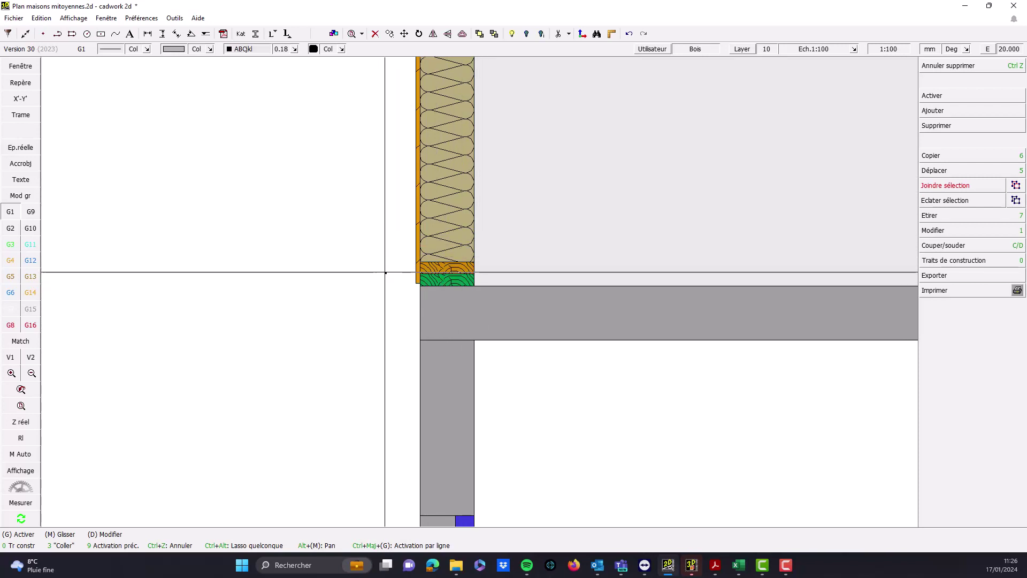
click(437, 282)
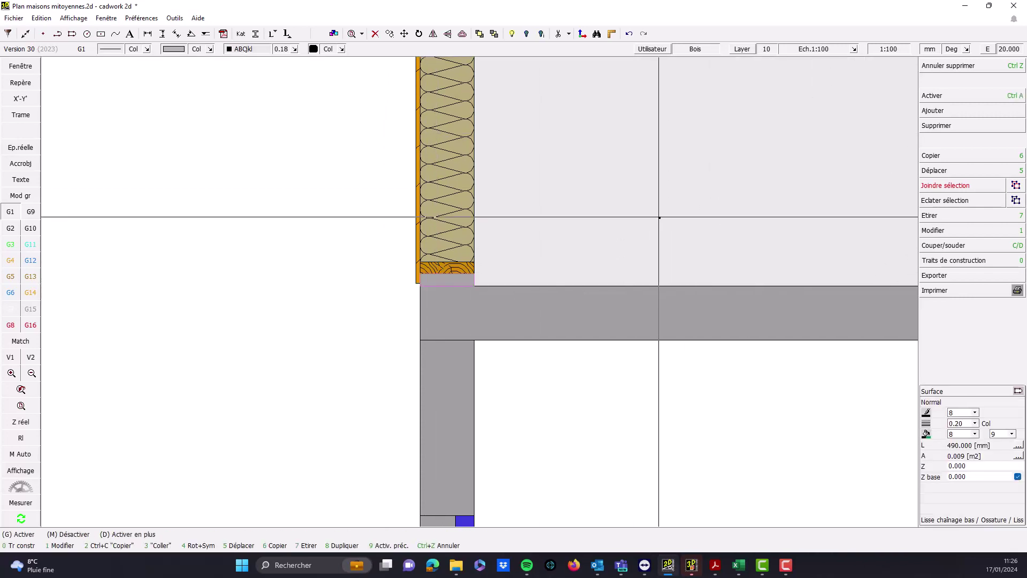
scroll(615, 228, down, 1)
middle_click(559, 369)
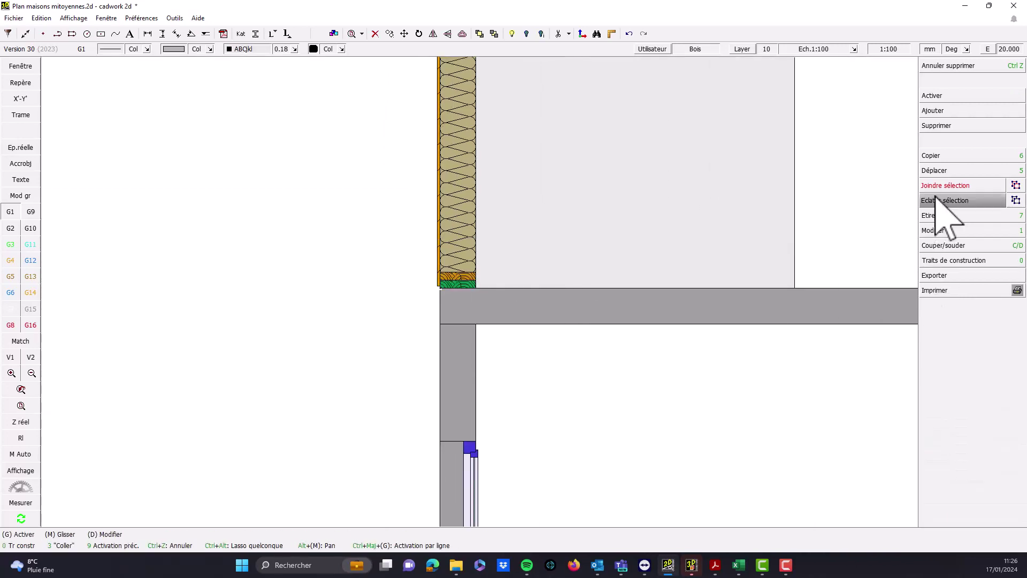
Add a circular viewing frame of about 402 mm radius, centred on the green bottom plate at the left wall-to-slab junction
click(941, 111)
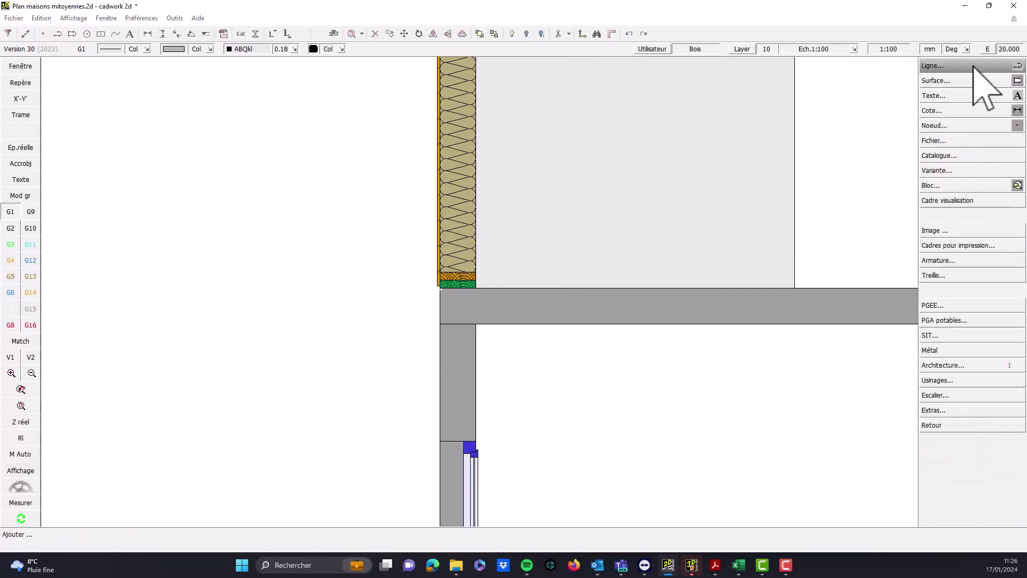
click(955, 200)
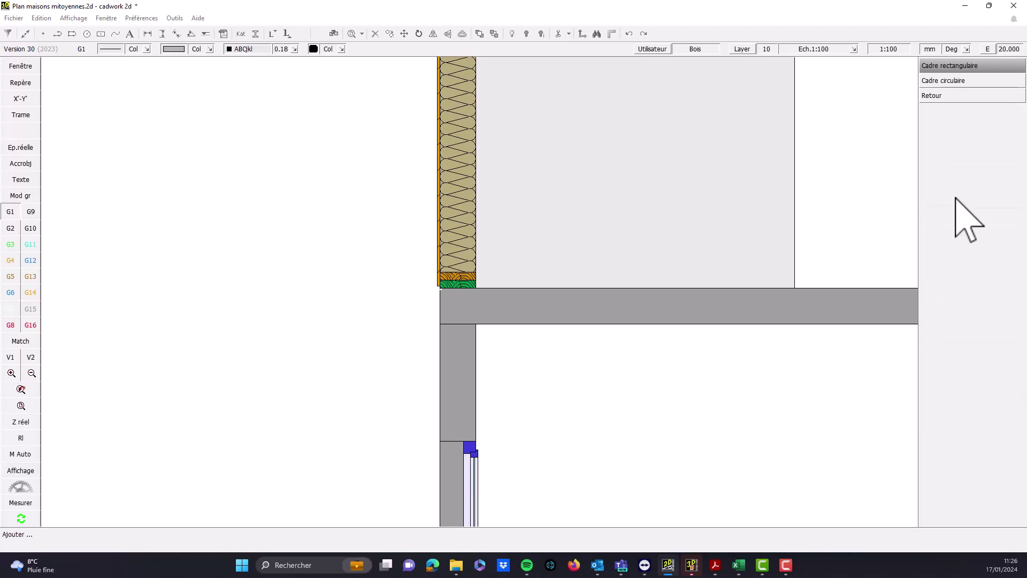
click(970, 84)
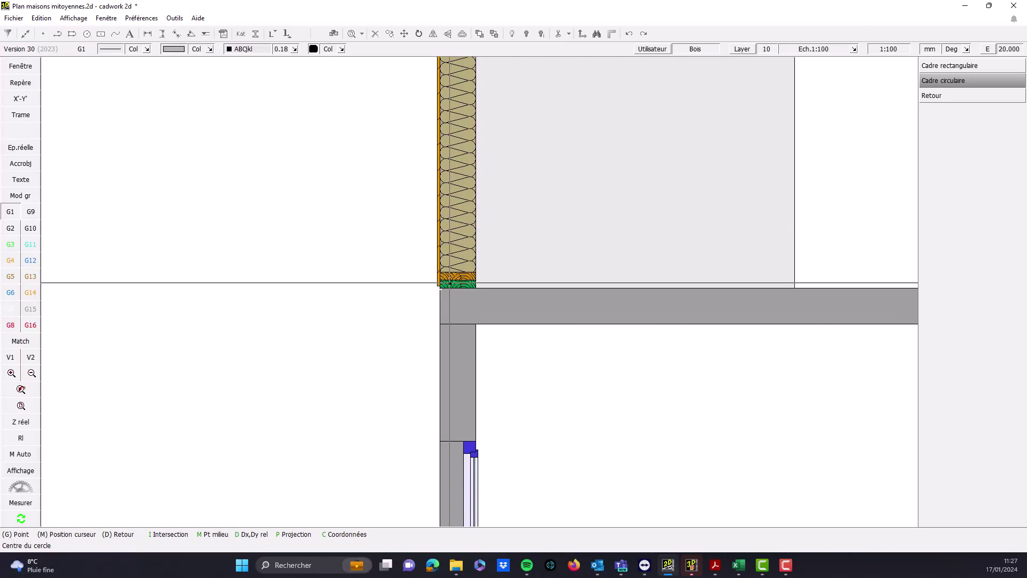
click(458, 283)
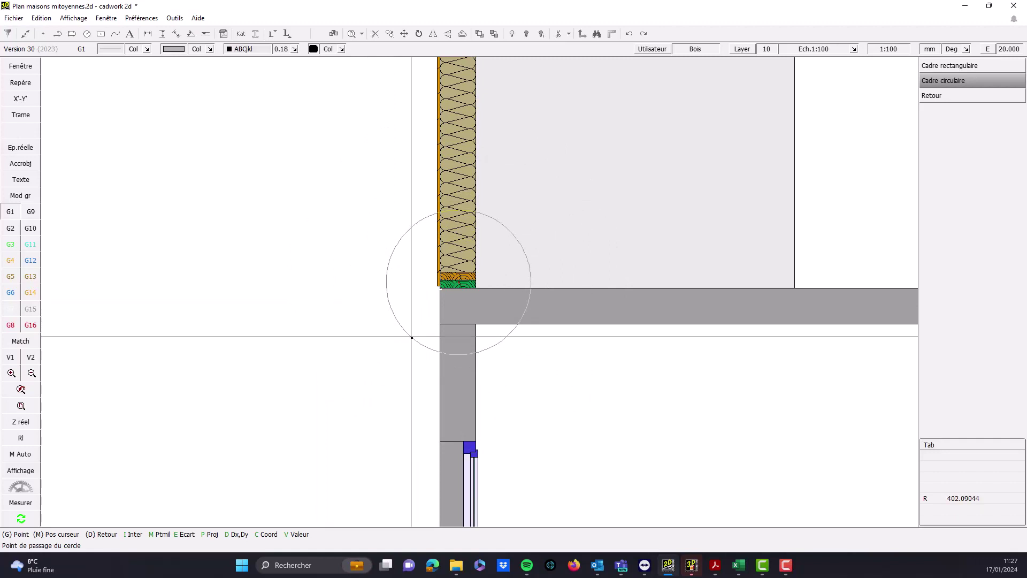
click(412, 337)
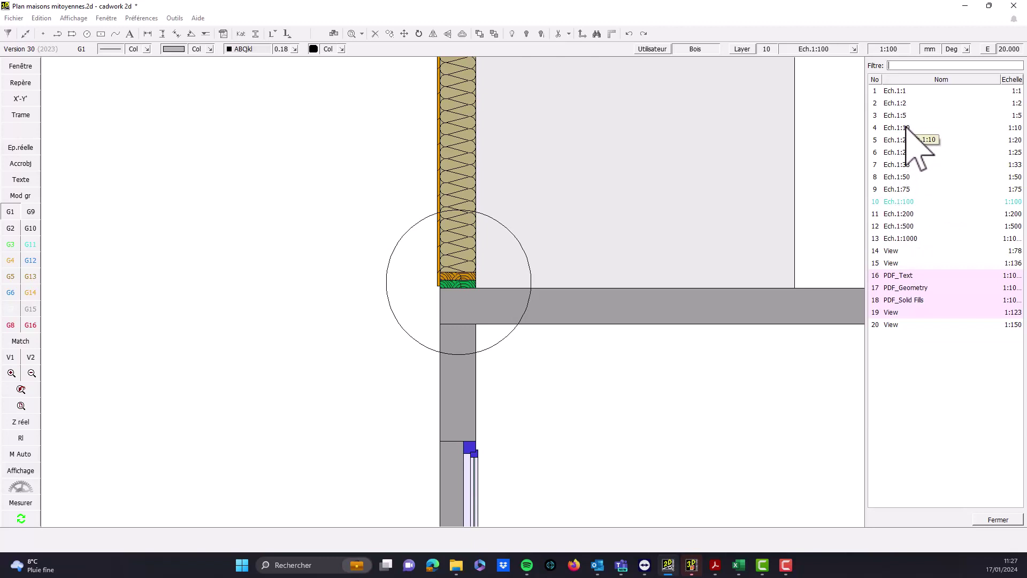
Place the framed detail at scale Ech.1:10 in the page's upper-left corner and move it just inside the page border
click(905, 127)
scroll(482, 266, down, 6)
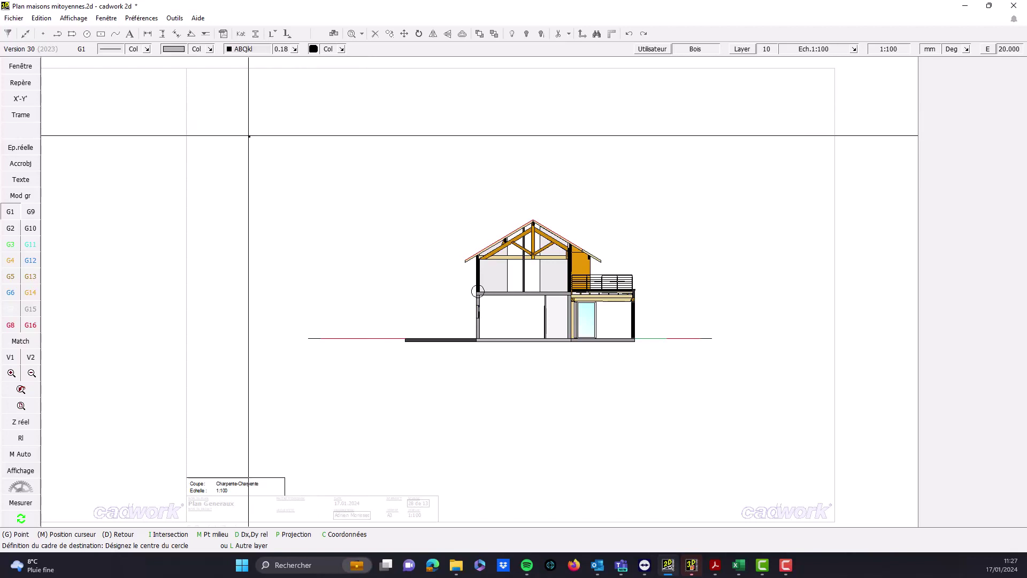
click(249, 136)
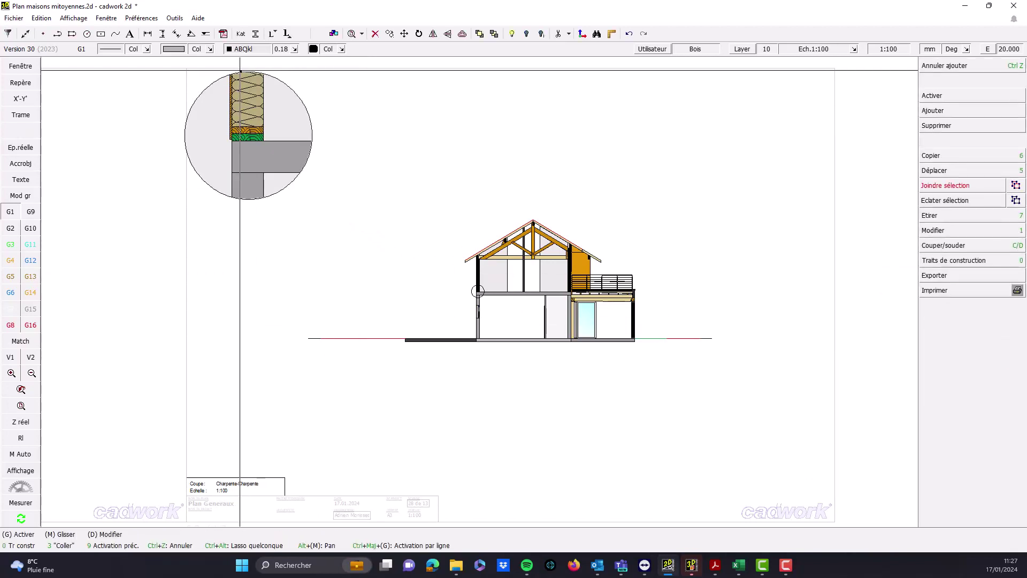
click(243, 72)
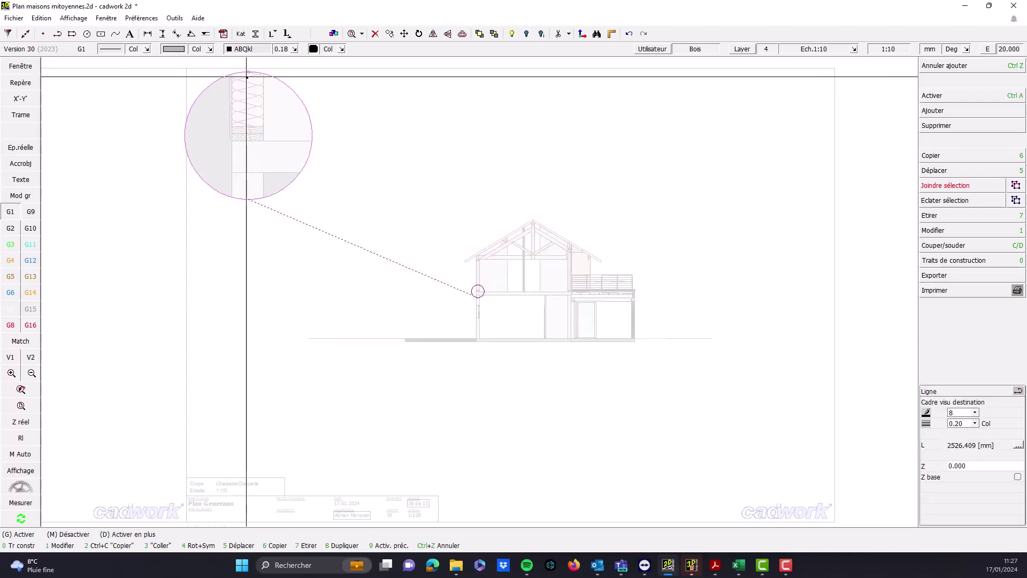
click(251, 74)
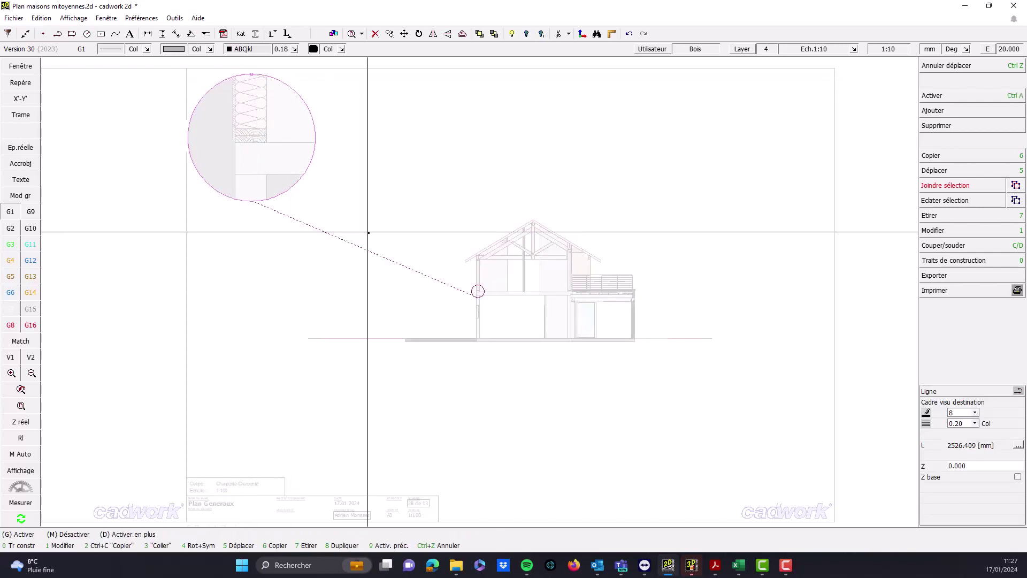
middle_click(369, 238)
Turn off the greyed display of inactive layers so the section and the detail show in full colour
scroll(407, 277, down, 1)
scroll(488, 314, up, 1)
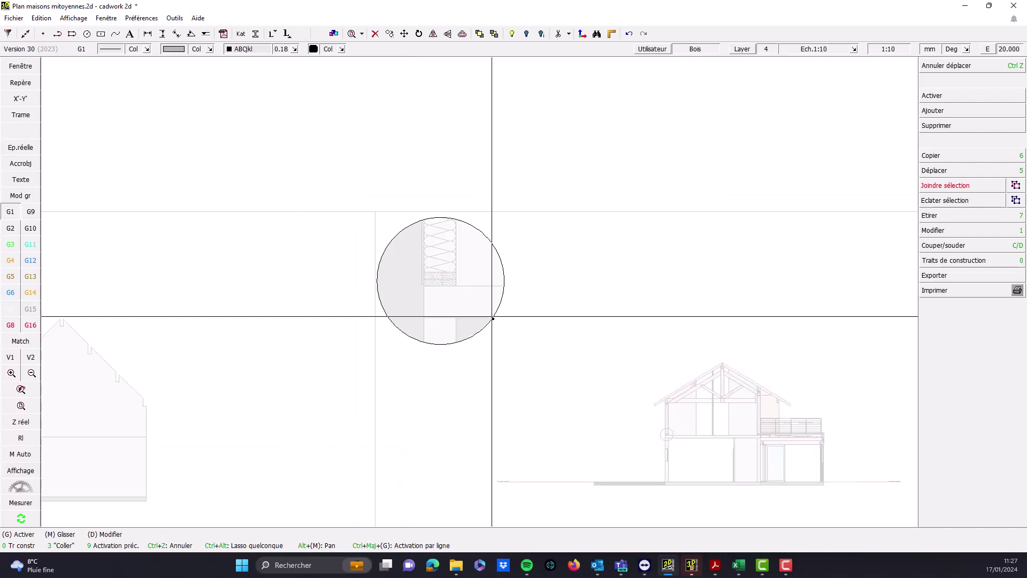
click(499, 305)
scroll(458, 225, up, 1)
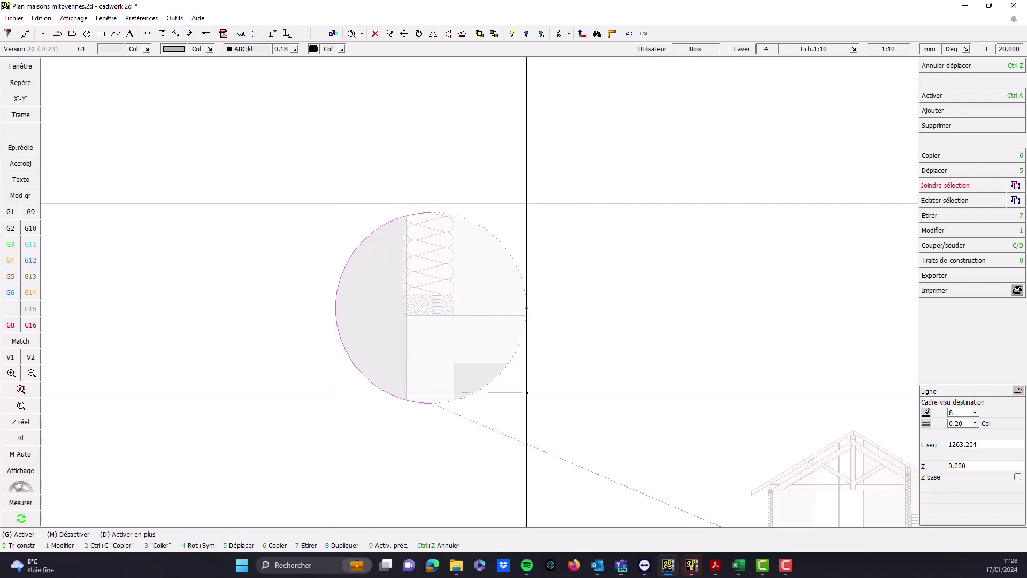
click(21, 471)
click(949, 213)
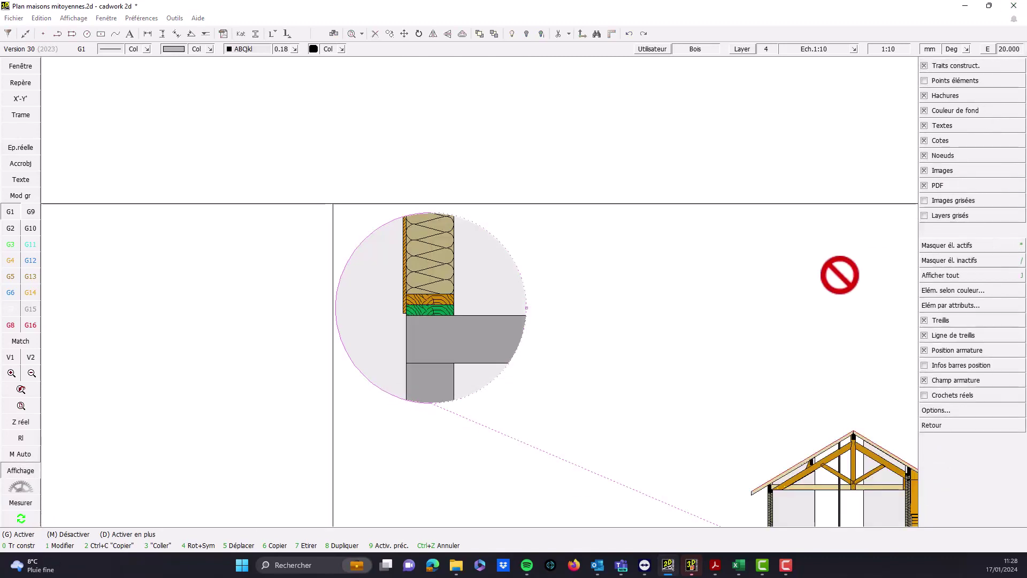
right_click(713, 308)
scroll(442, 299, down, 1)
middle_click(595, 381)
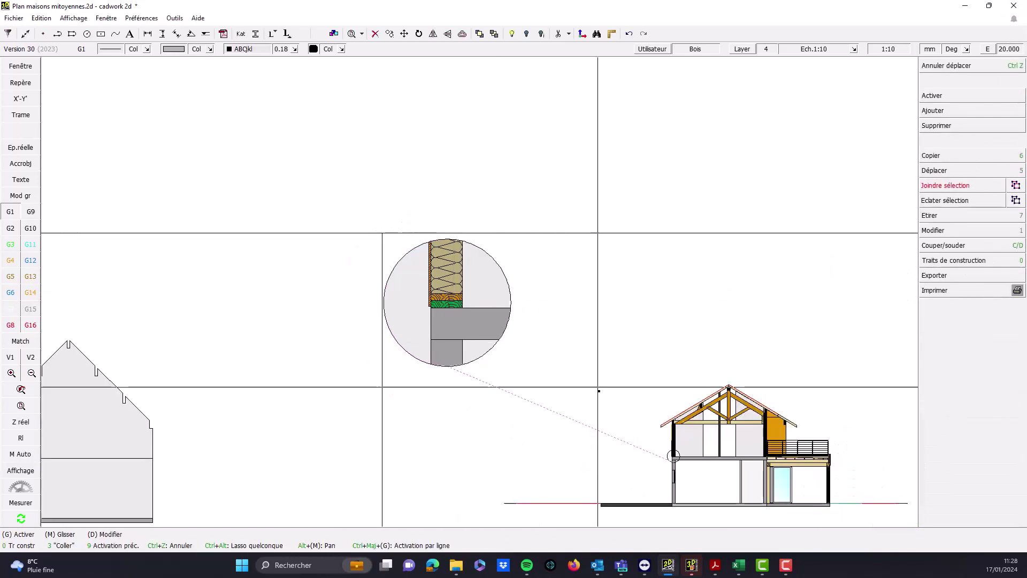
Name the source frame at the left wall-to-slab junction "Détail A" and check the name on its enlarged view
scroll(601, 397, up, 1)
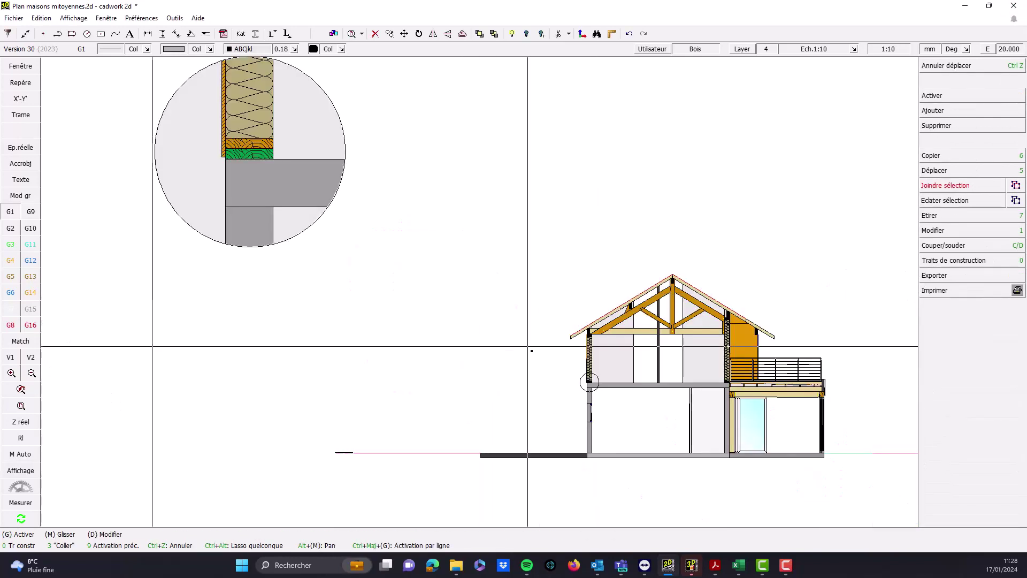
click(579, 380)
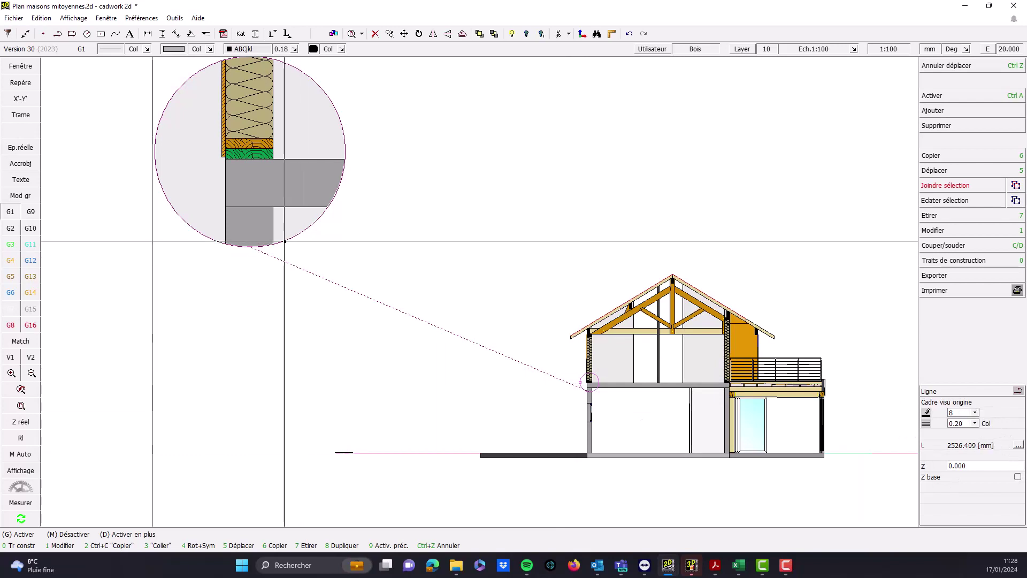
click(284, 240)
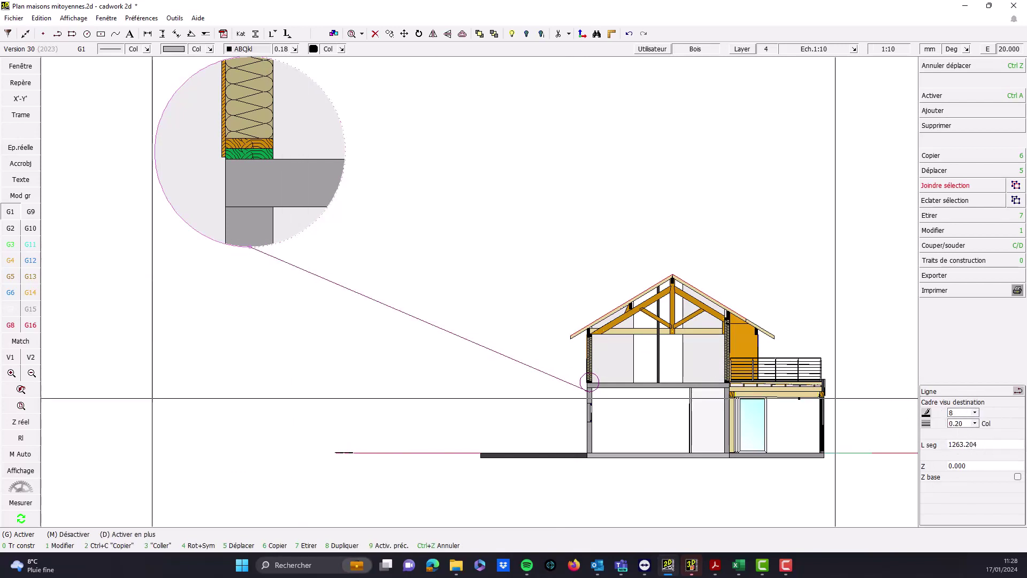
click(583, 379)
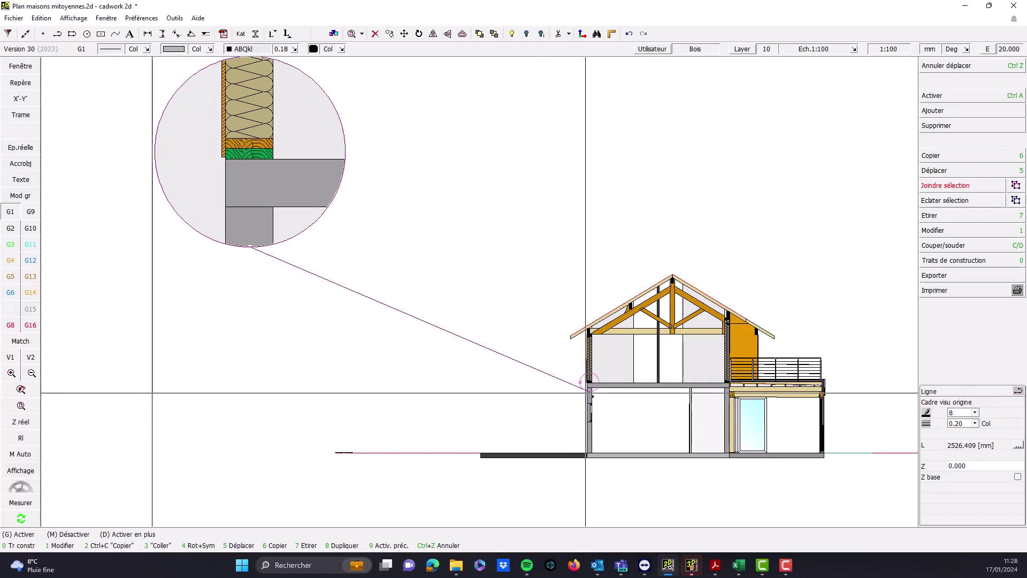
click(958, 231)
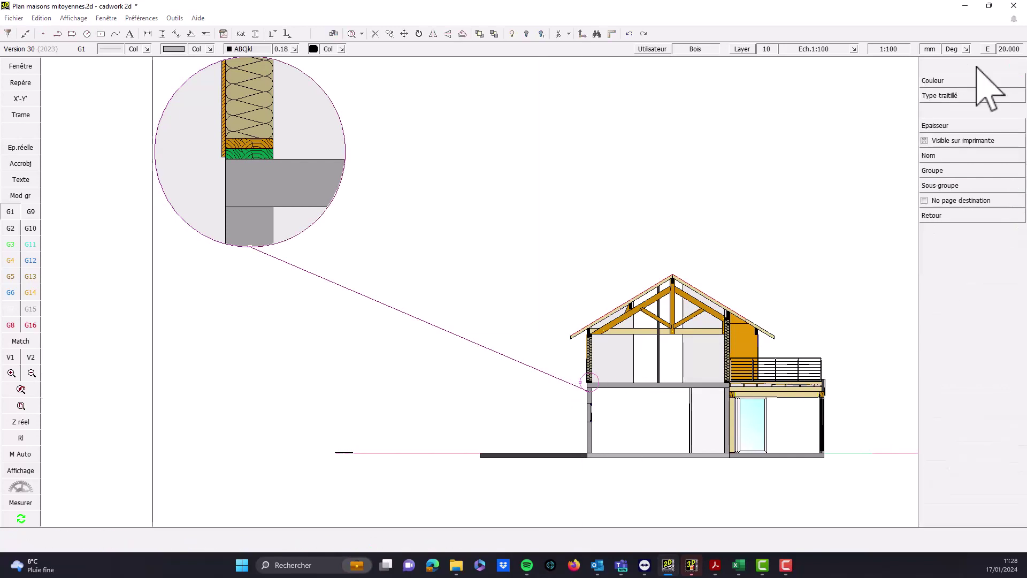
click(959, 155)
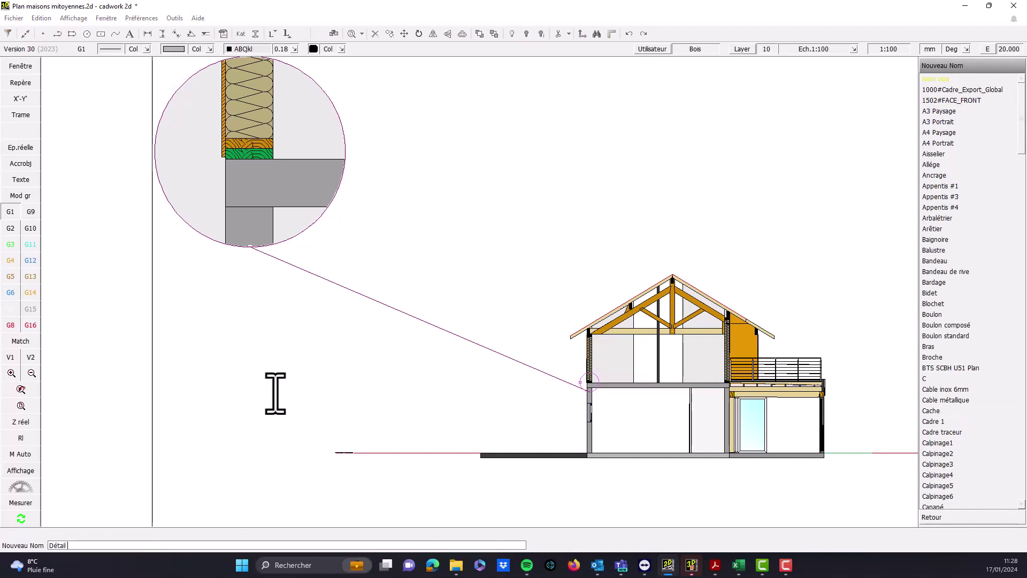
key(Return)
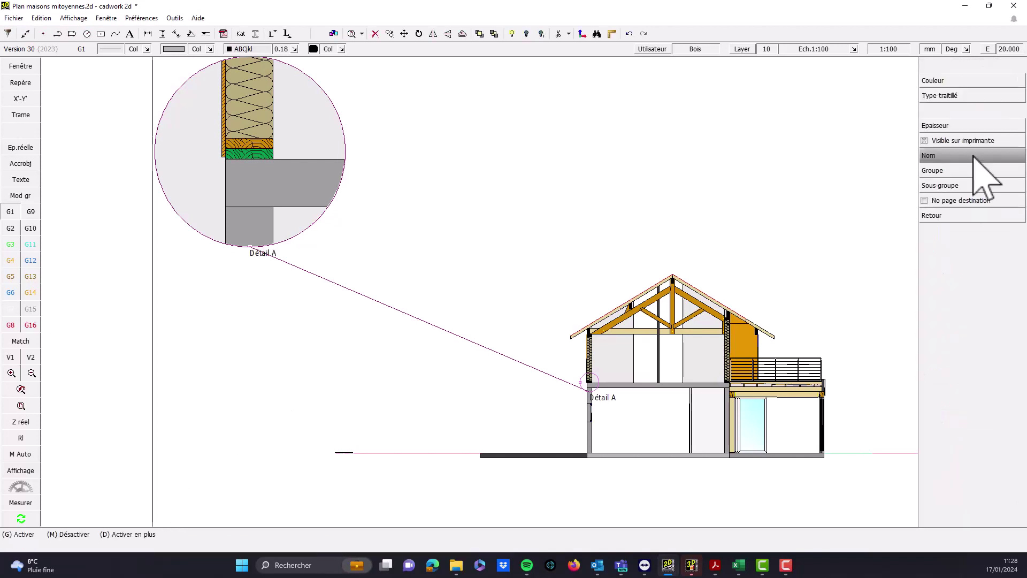
right_click(974, 156)
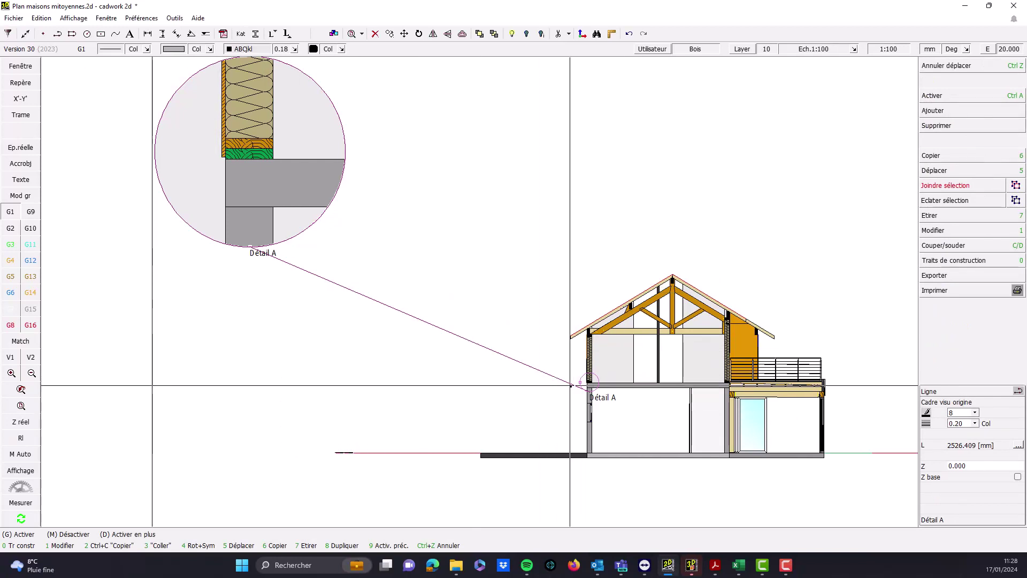
click(258, 176)
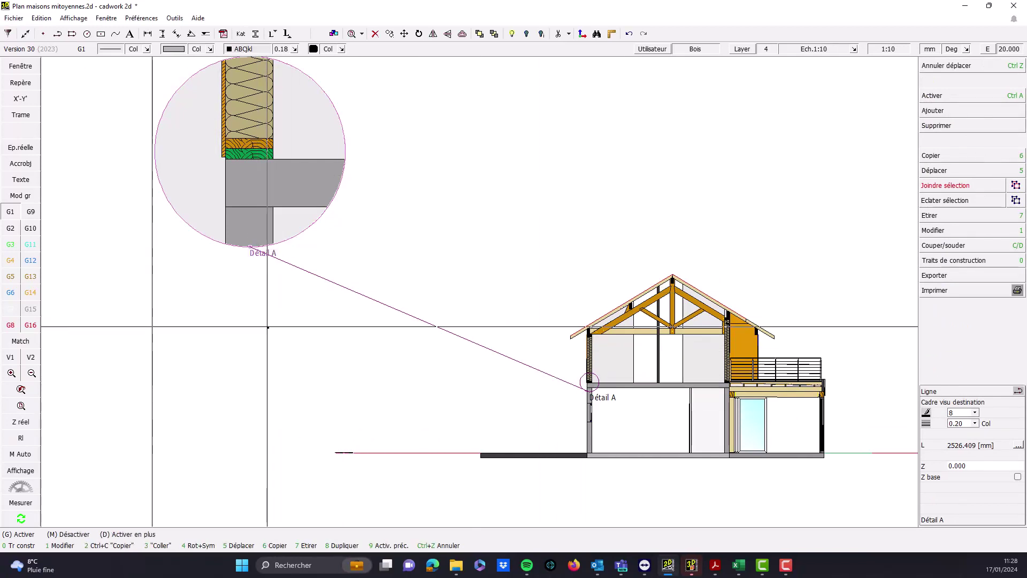
middle_click(267, 327)
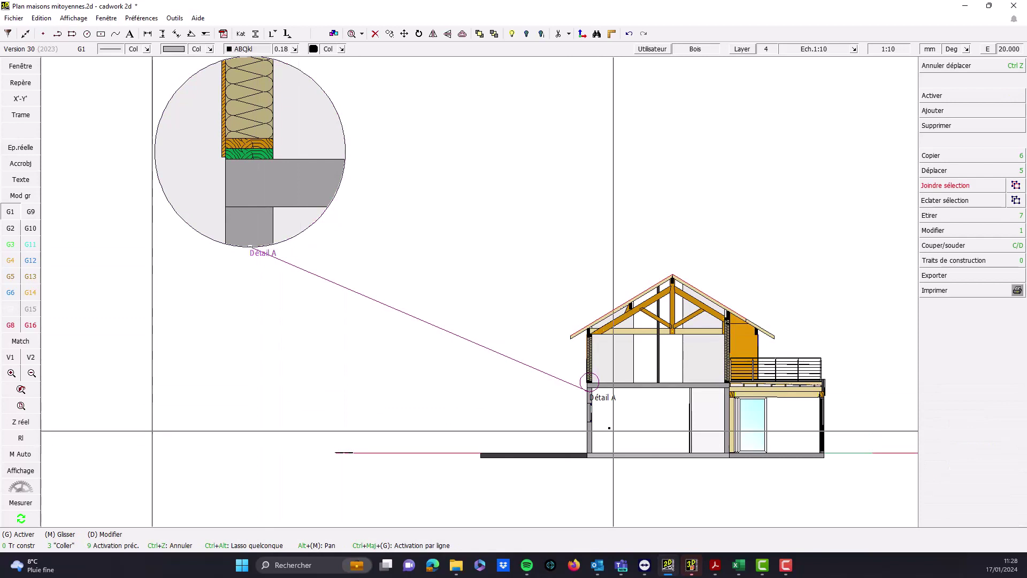
Copy the Détail A source frame to the left wall-to-roof junction, with its destination view placed automatically
scroll(606, 425, up, 1)
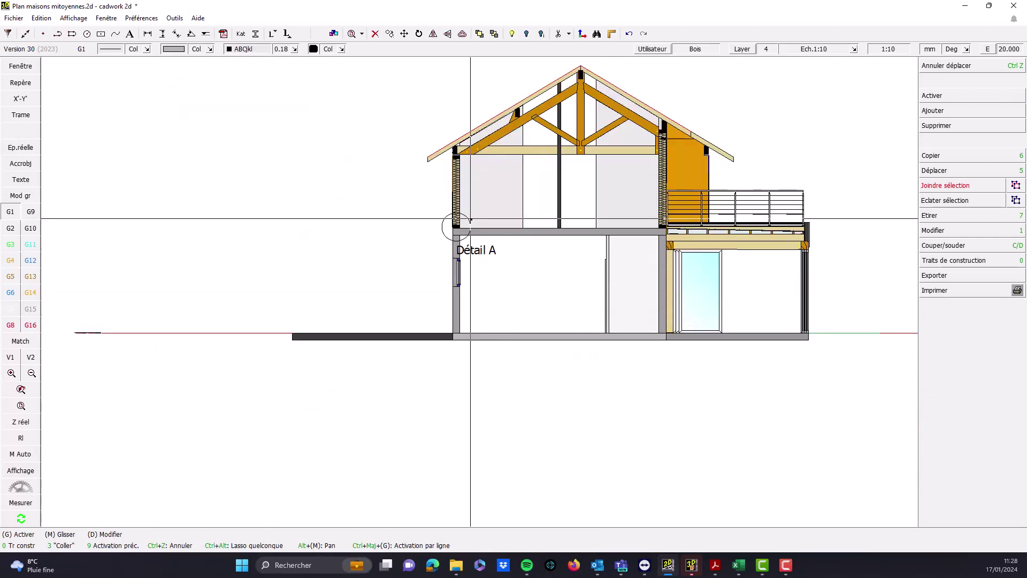
click(469, 244)
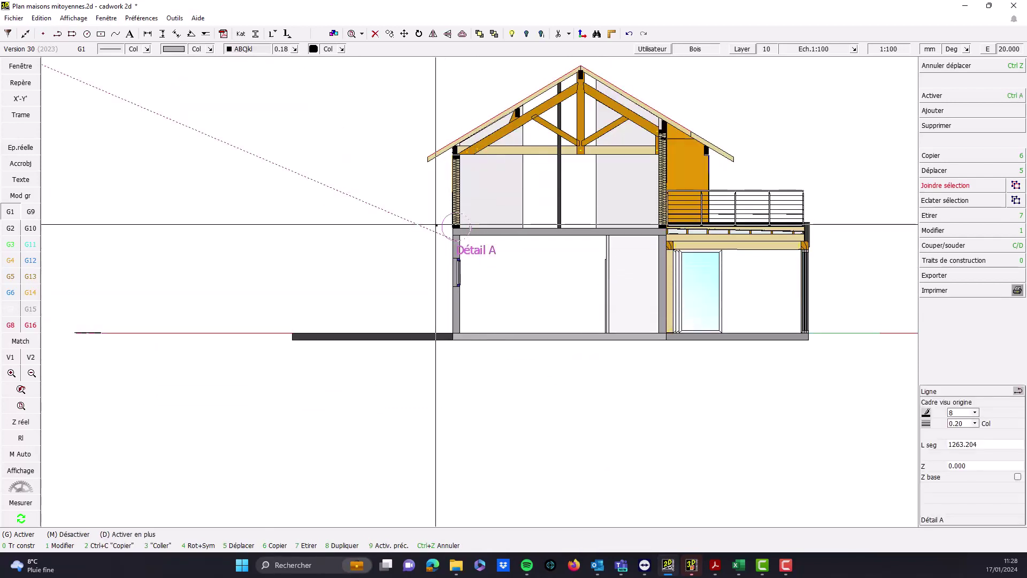
key(6)
click(470, 227)
scroll(476, 154, up, 1)
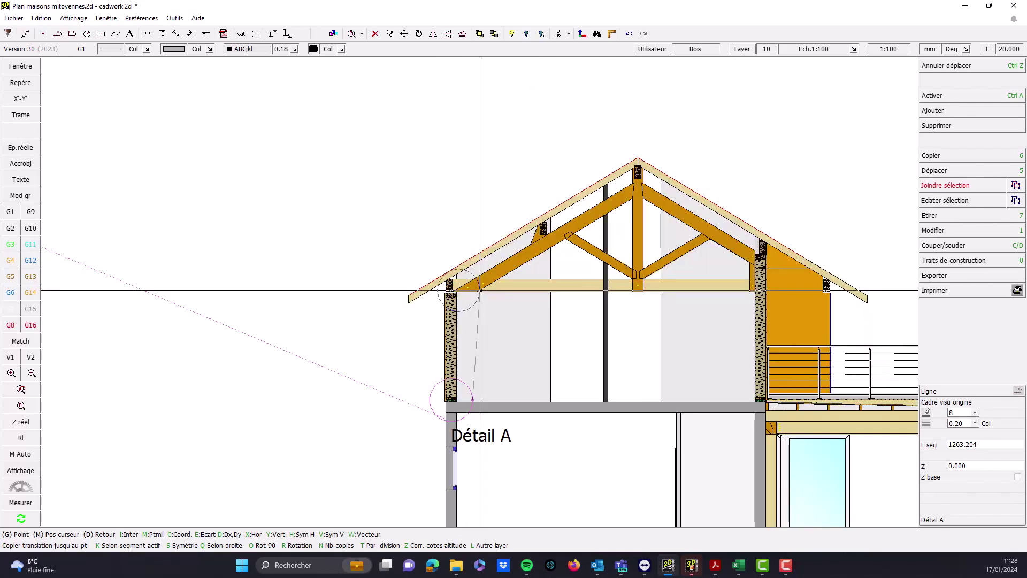
click(482, 291)
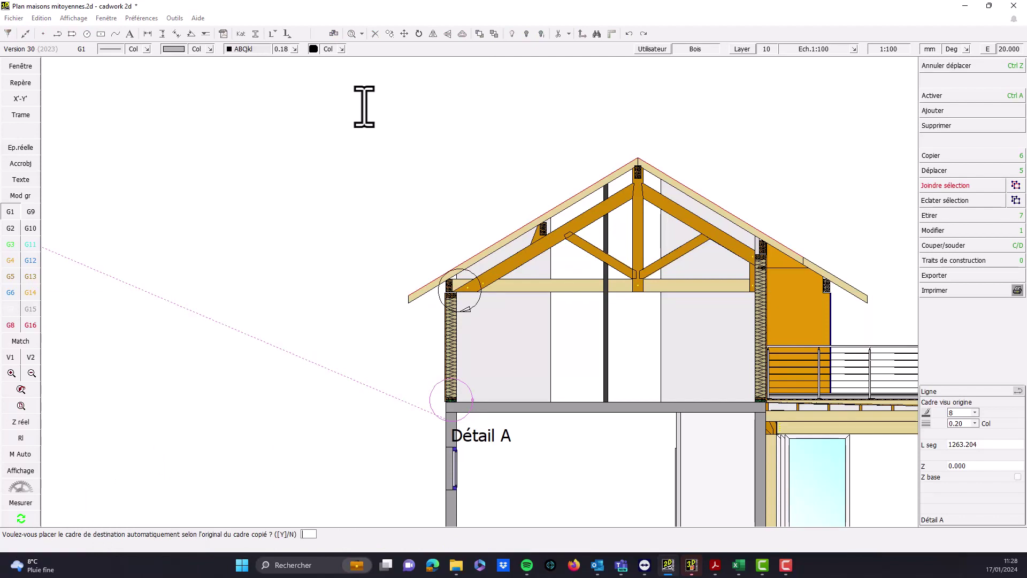
key(Return)
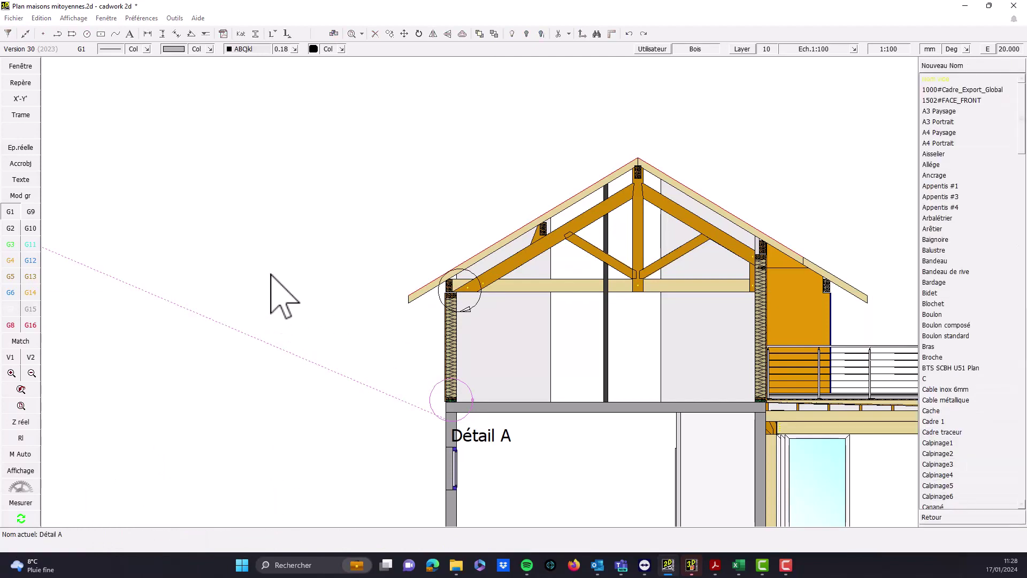
Name the copied detail frame "Détail B"
click(958, 67)
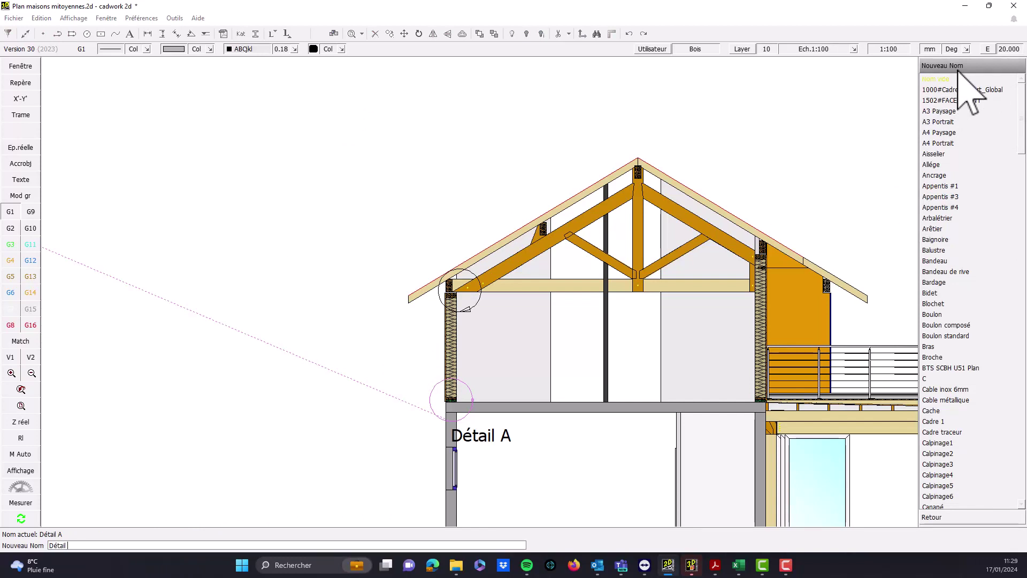
text(Détail B)
key(Return)
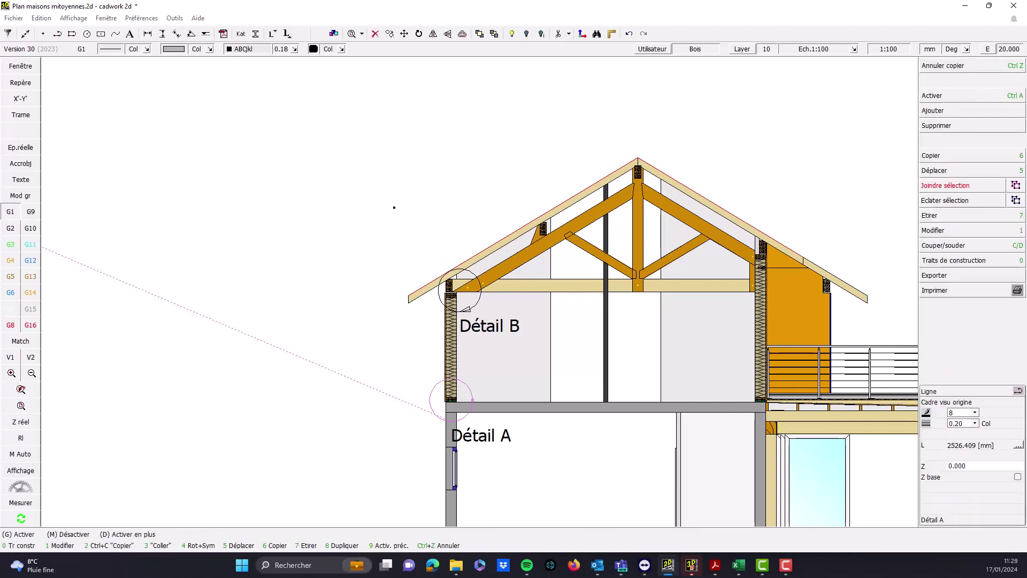
Move the enlarged Détail B view inside the page border, directly beside the right edge of the Détail A view
scroll(437, 241, down, 2)
scroll(437, 241, down, 3)
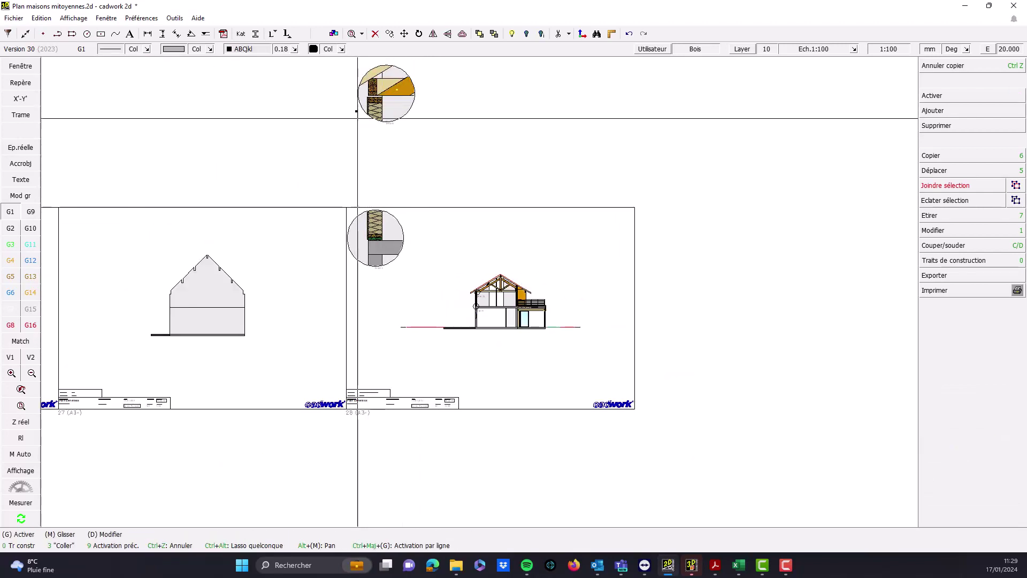
click(361, 99)
key(5)
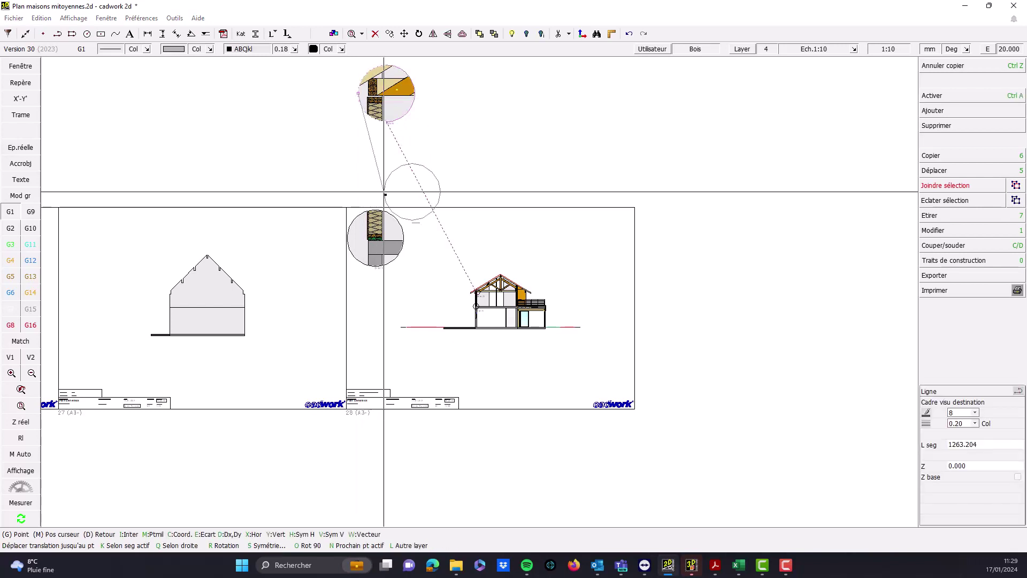
click(405, 241)
scroll(403, 268, up, 1)
middle_click(437, 324)
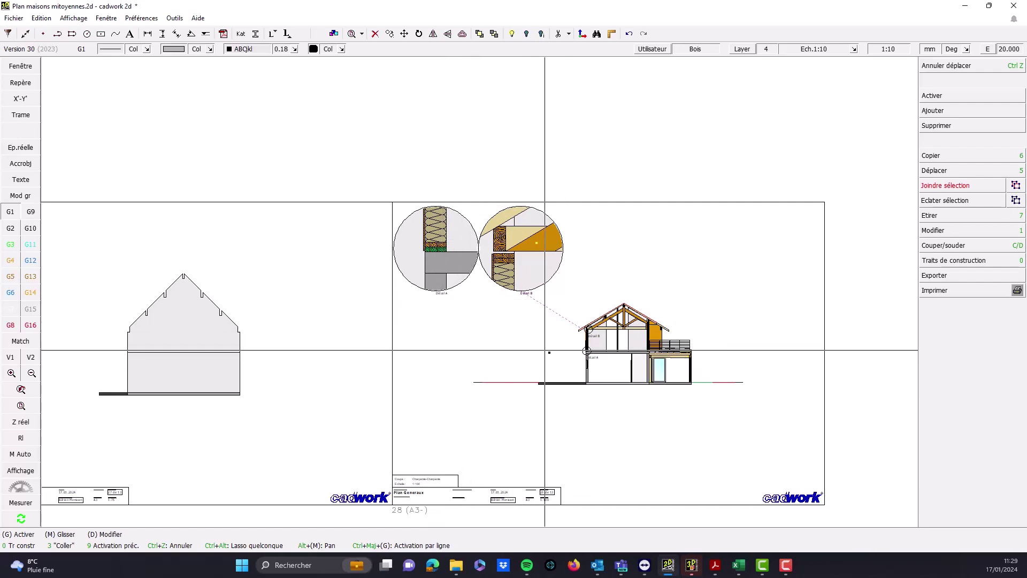
scroll(620, 367, up, 4)
scroll(476, 301, up, 1)
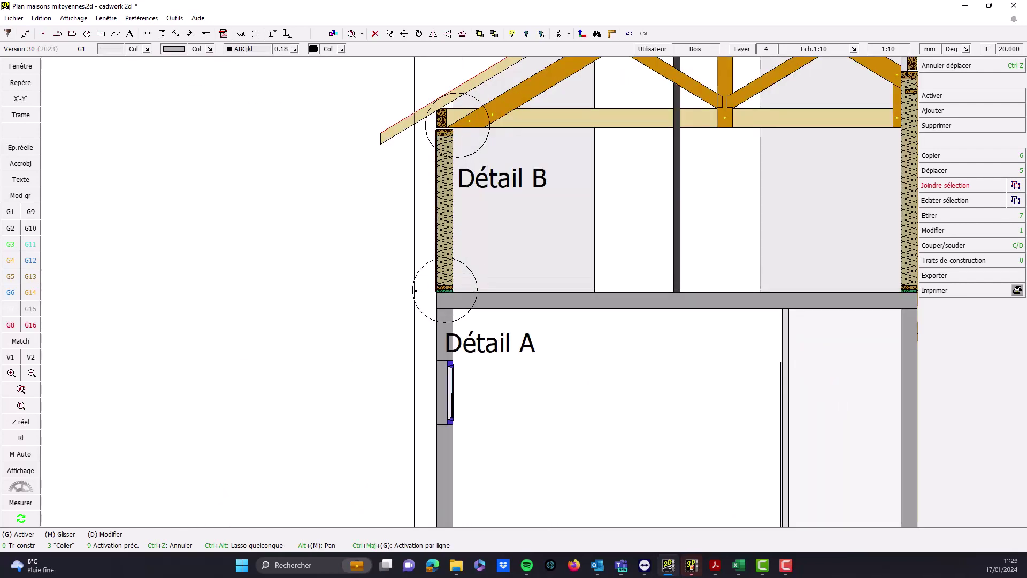
click(469, 284)
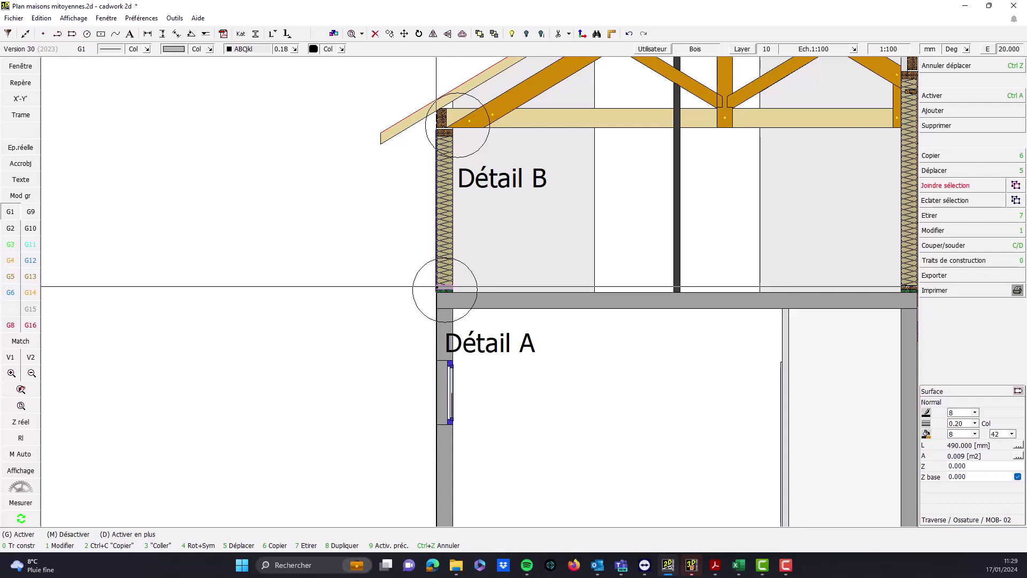
scroll(436, 286, down, 6)
key(Escape)
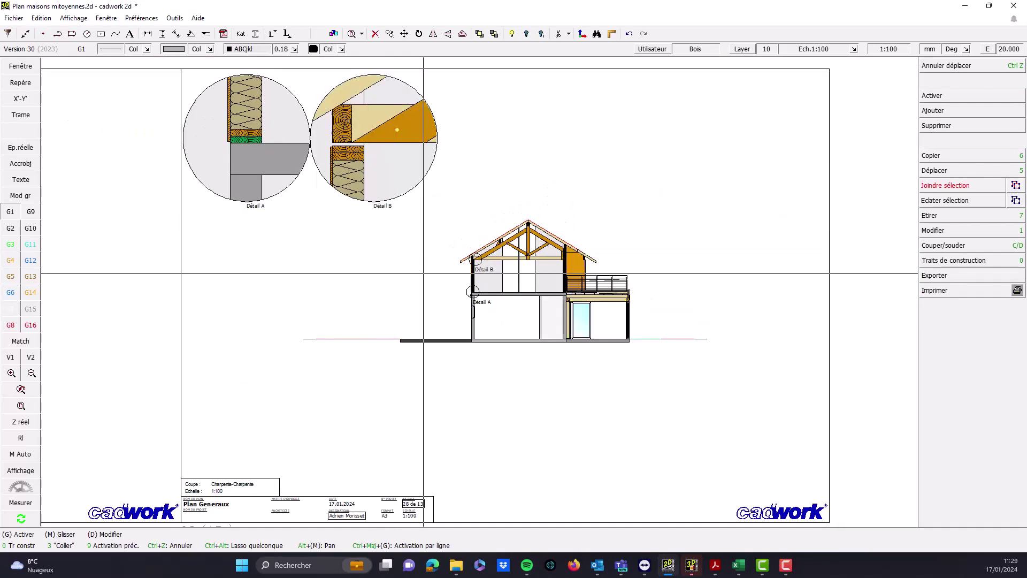
Edit the enlarged Détail A view, dimension the thicknesses of the orange and green plates beside the wall, and leave the view
double_click(223, 82)
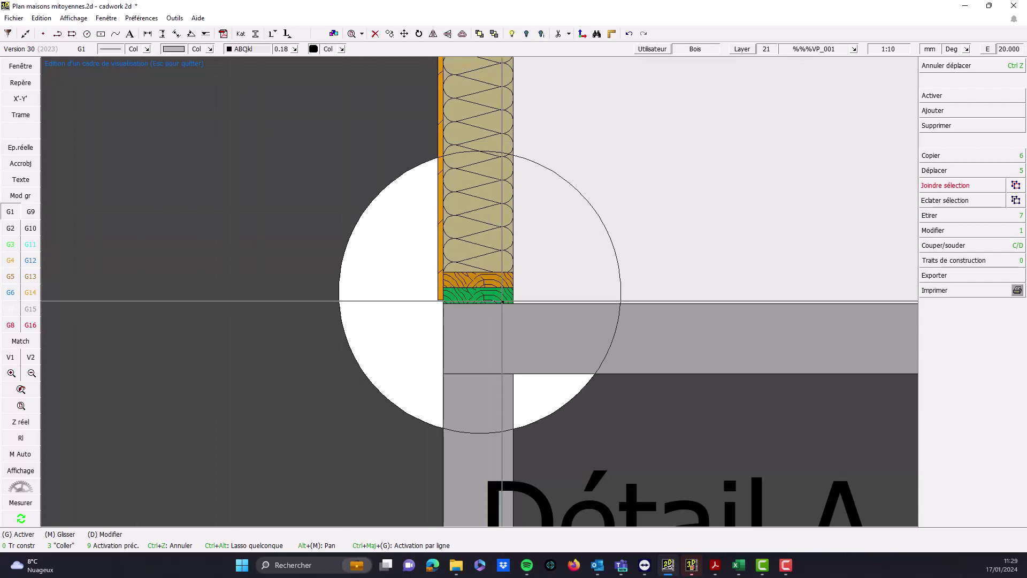
key(m)
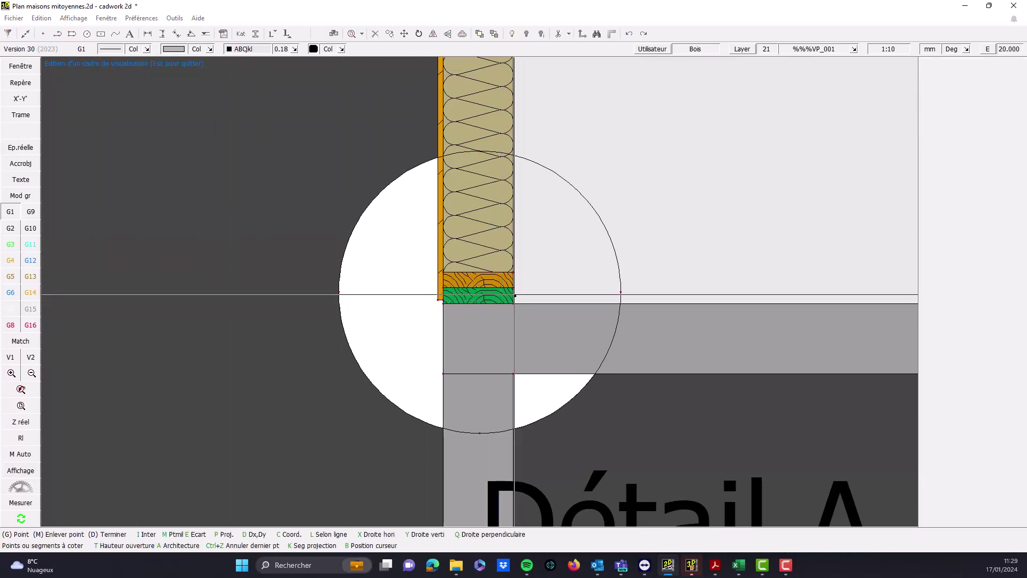
drag(517, 324, 472, 238)
right_click(474, 243)
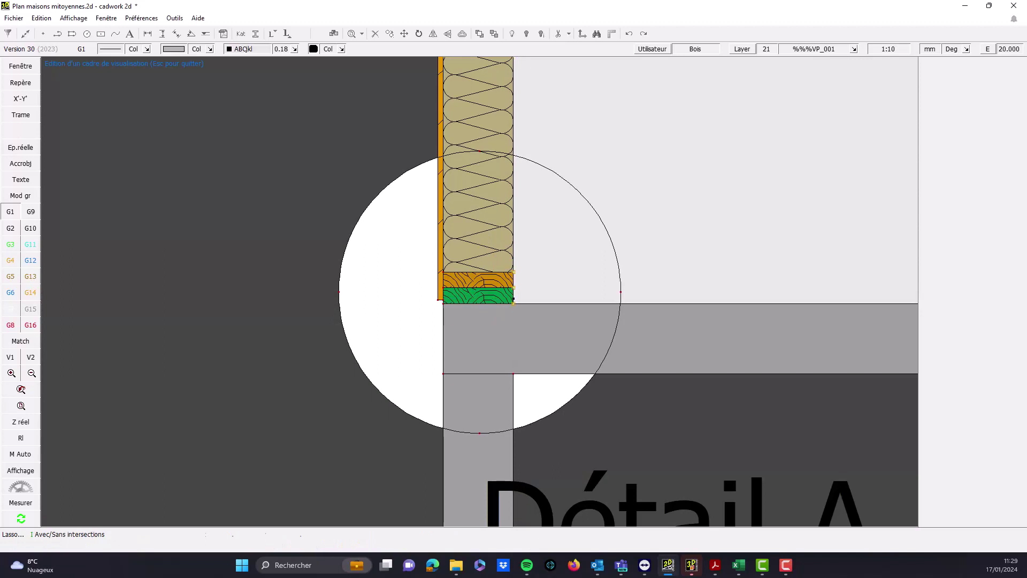
click(557, 305)
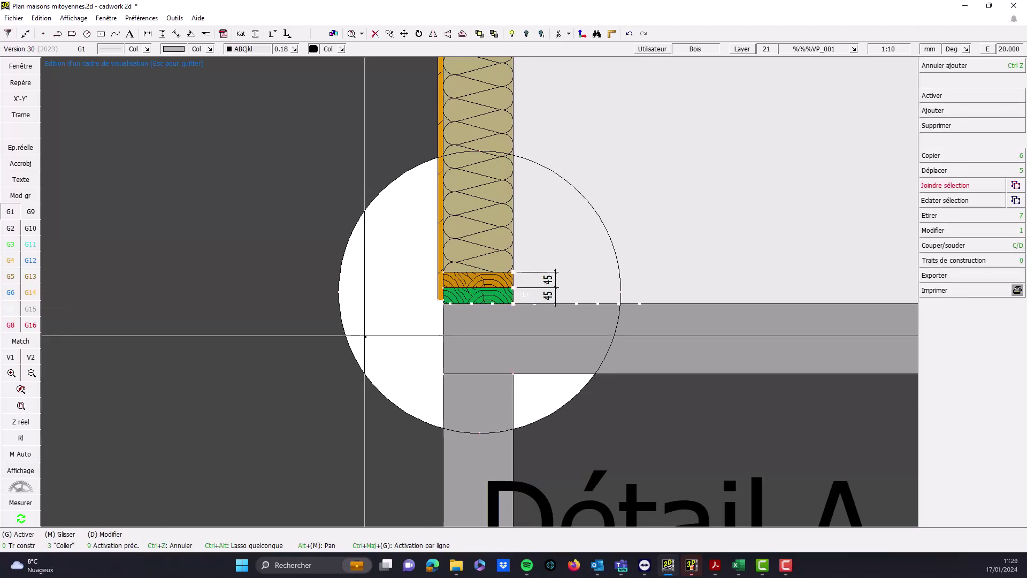
scroll(407, 350, up, 2)
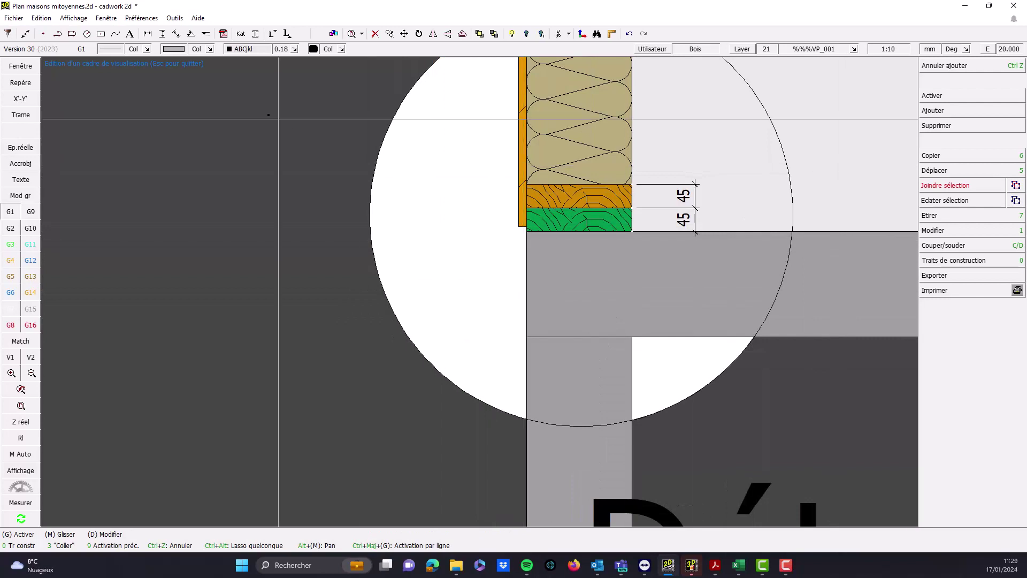
key(Escape)
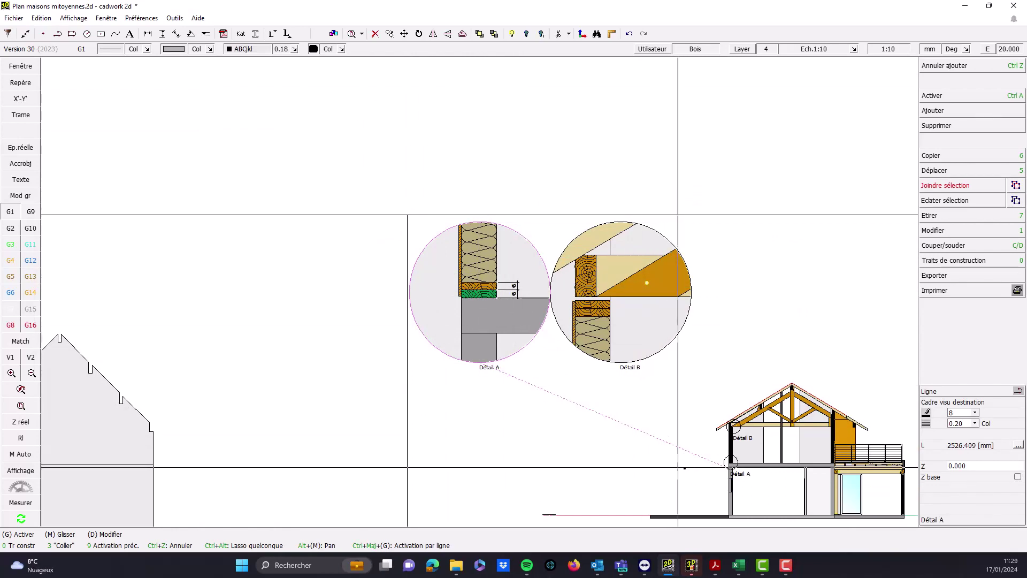
Try dimensioning the same two plates directly on the 1:100 section at Détail A, and delete that dimension
scroll(726, 464, up, 5)
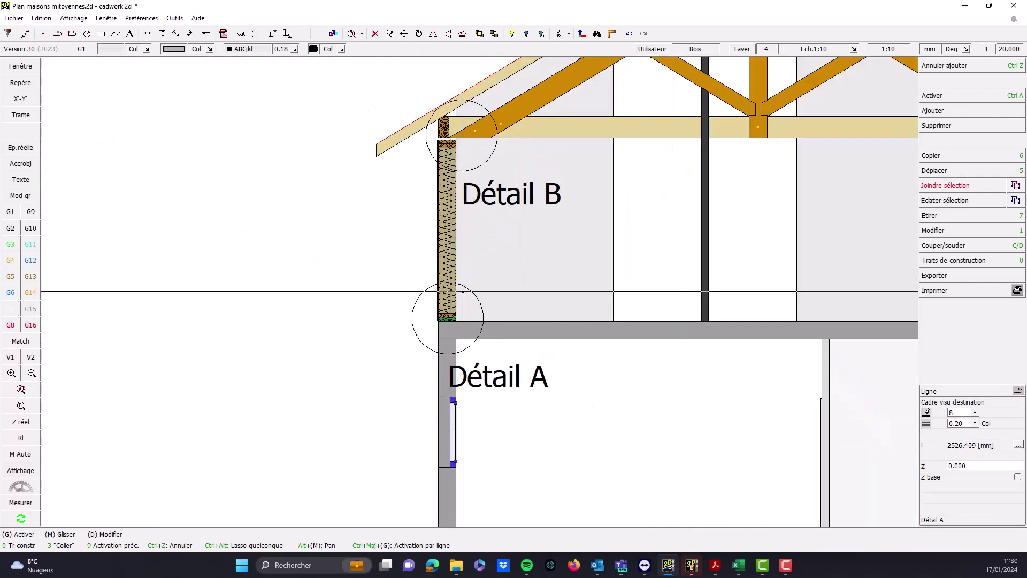
scroll(449, 341, up, 3)
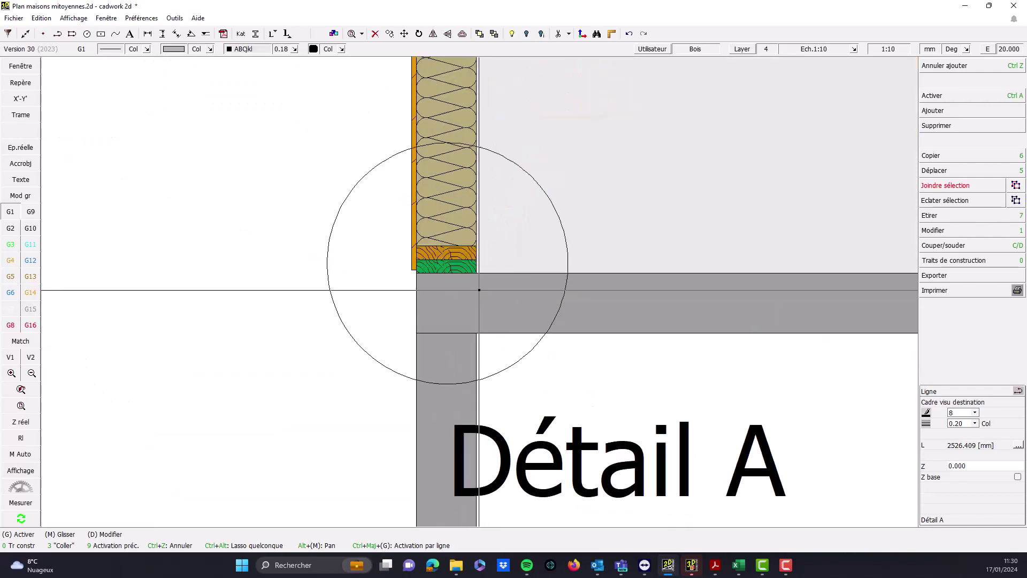
click(474, 270)
key(v)
drag(468, 222, 505, 296)
right_click(504, 255)
click(529, 261)
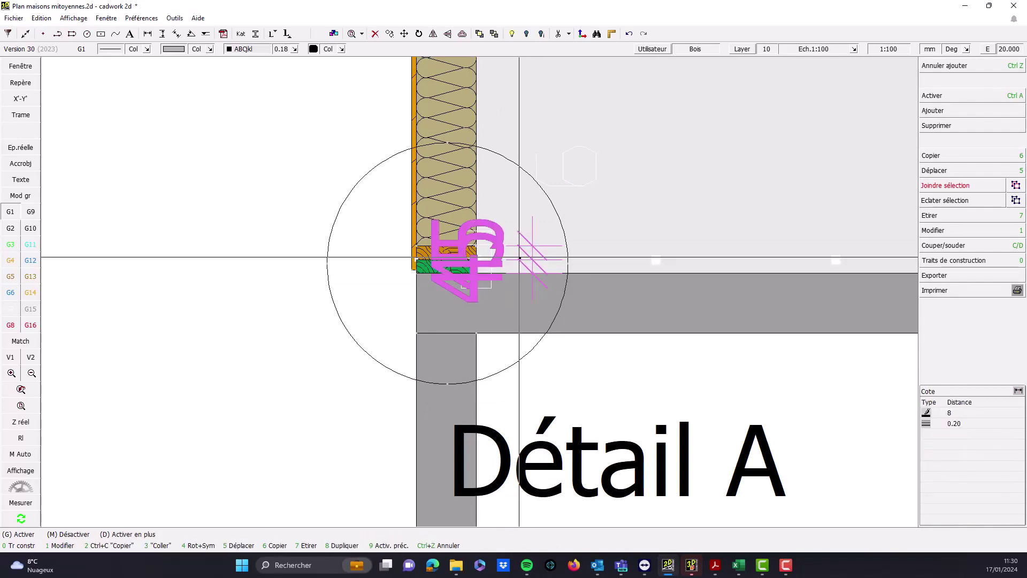
key(Delete)
scroll(351, 204, down, 7)
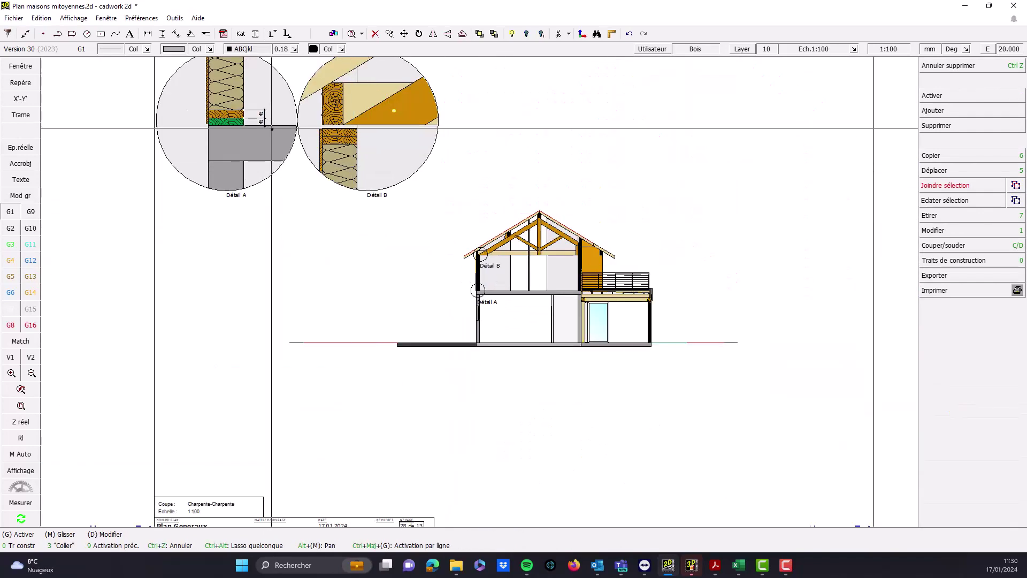
Reopen the Détail A view for editing and add the horizontal text "Lisse d'implatation cl IV" beside the bottom plates
scroll(270, 128, up, 1)
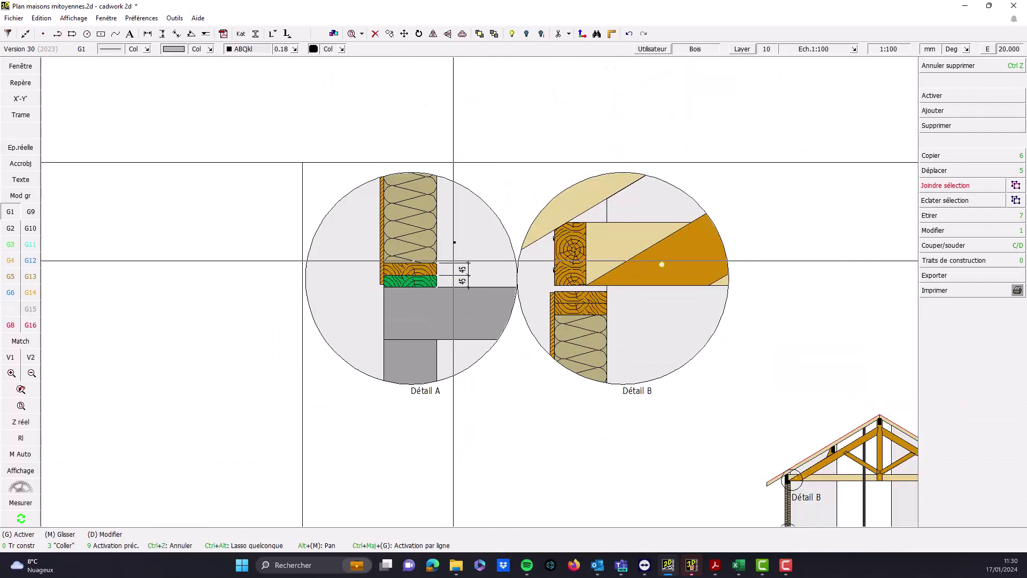
double_click(454, 243)
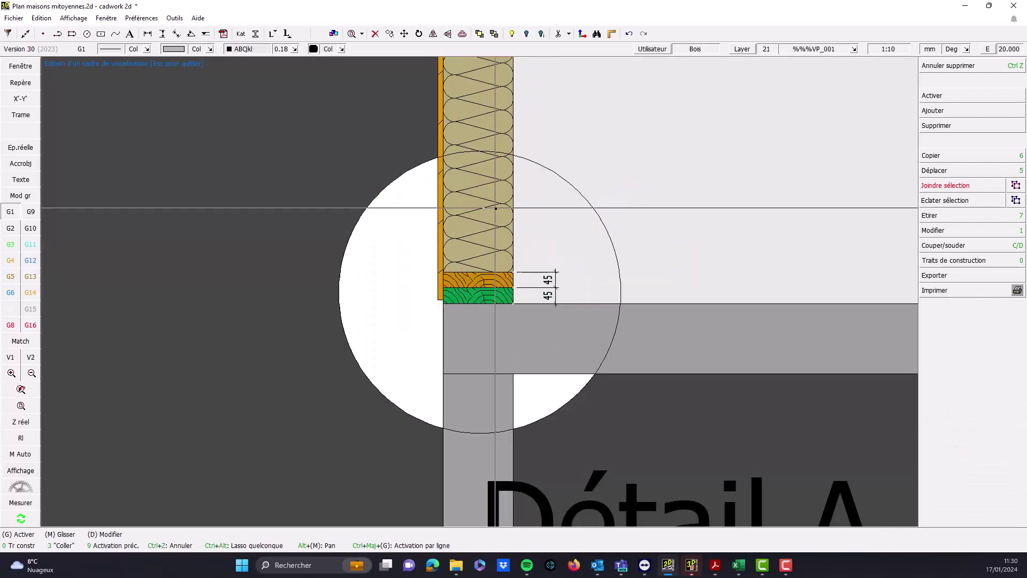
click(971, 110)
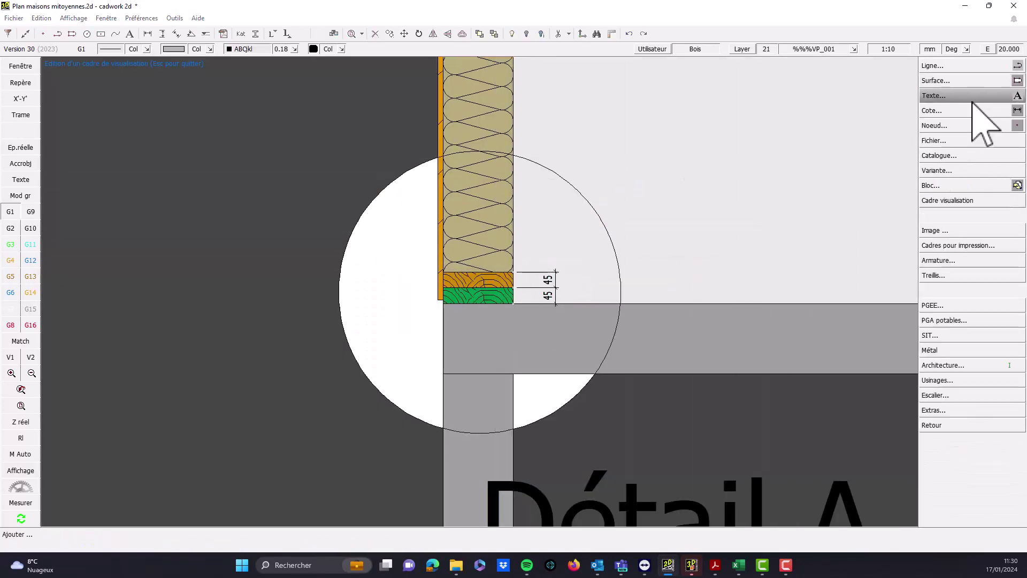
click(974, 96)
click(936, 67)
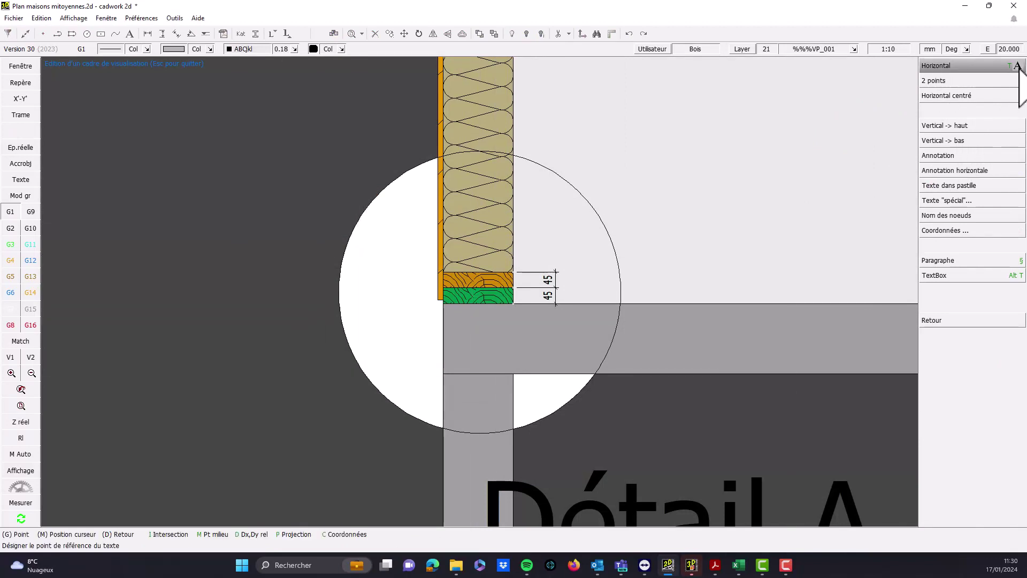
click(351, 264)
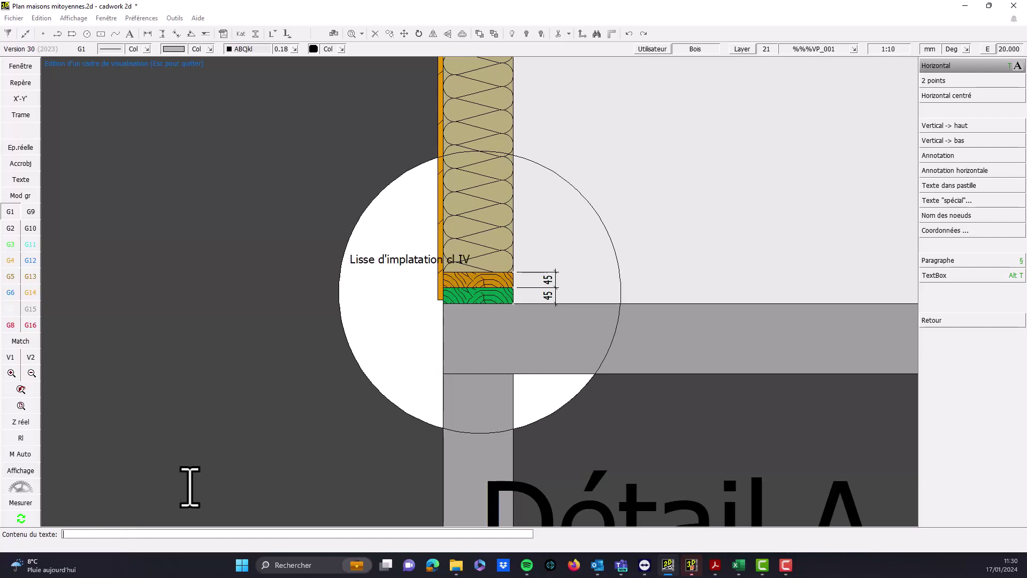
key(Escape)
key(ctrl+s)
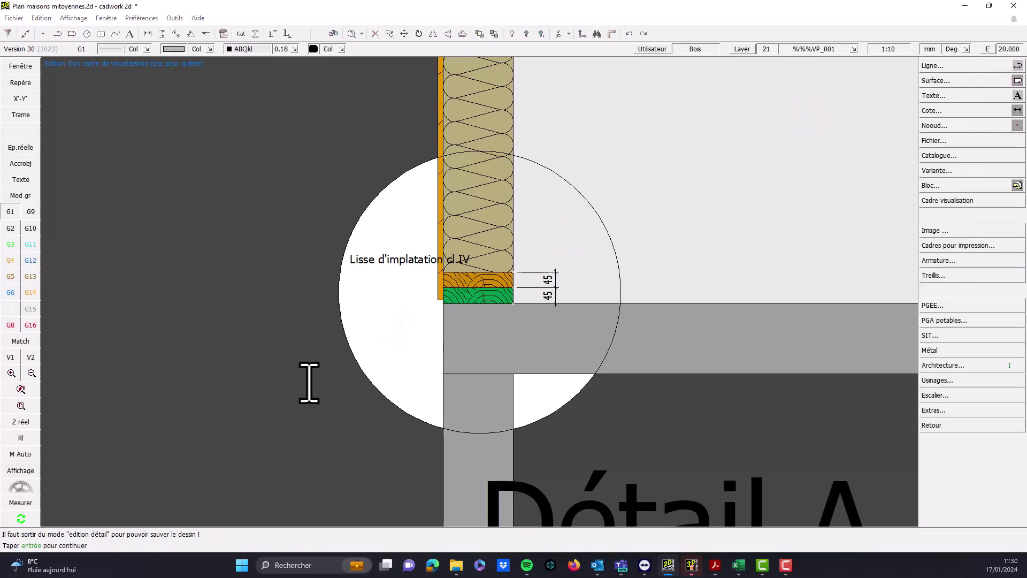
key(Escape)
Correct the label's spelling to "Lisse d'implantation cl IV"
scroll(408, 254, up, 3)
double_click(496, 312)
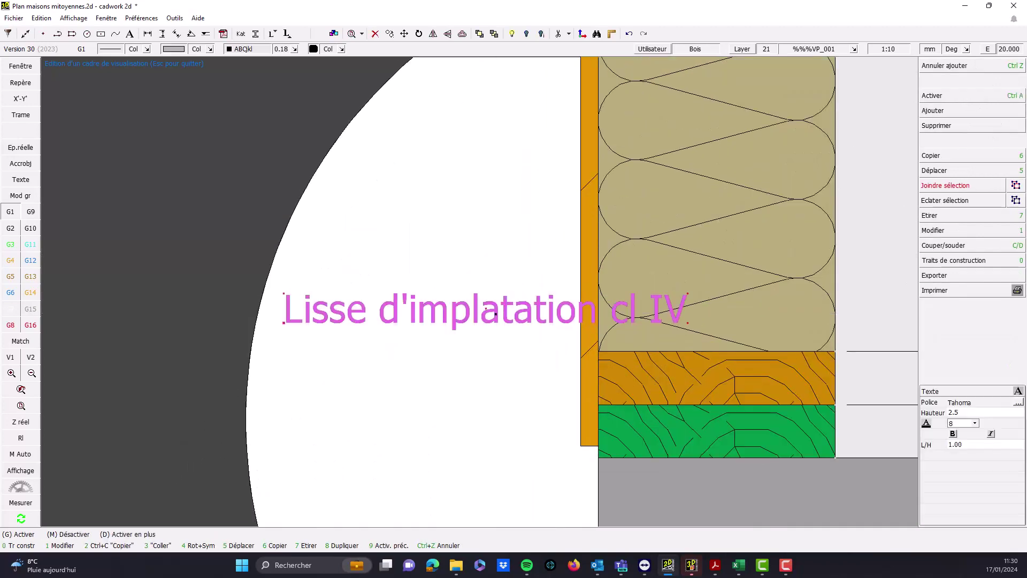
text(n)
right_click(490, 436)
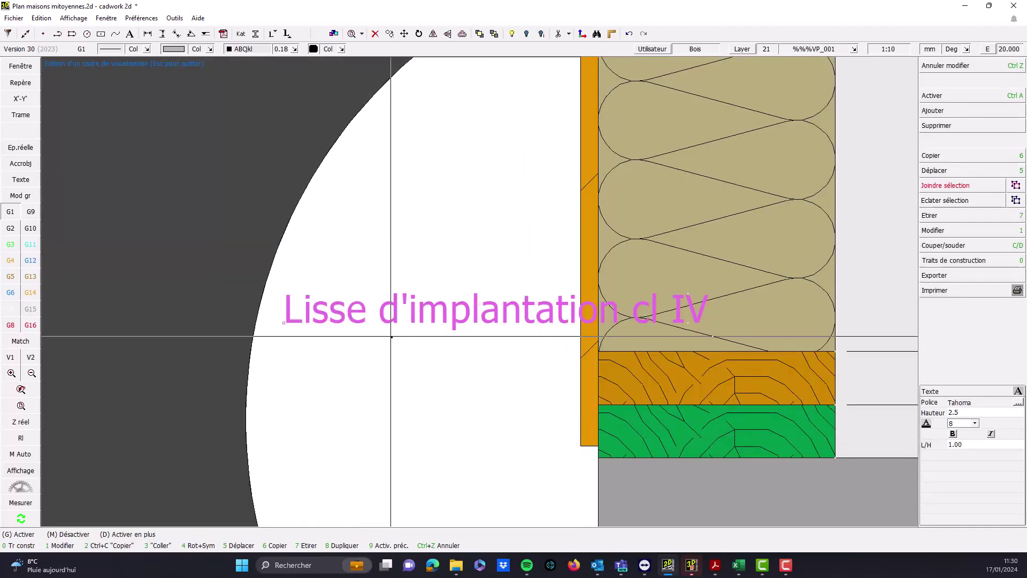
Move the "Lisse d'implantation cl IV" label below the green bottom plate, starting in the white area beside the slab
scroll(420, 320, down, 2)
key(5)
click(349, 312)
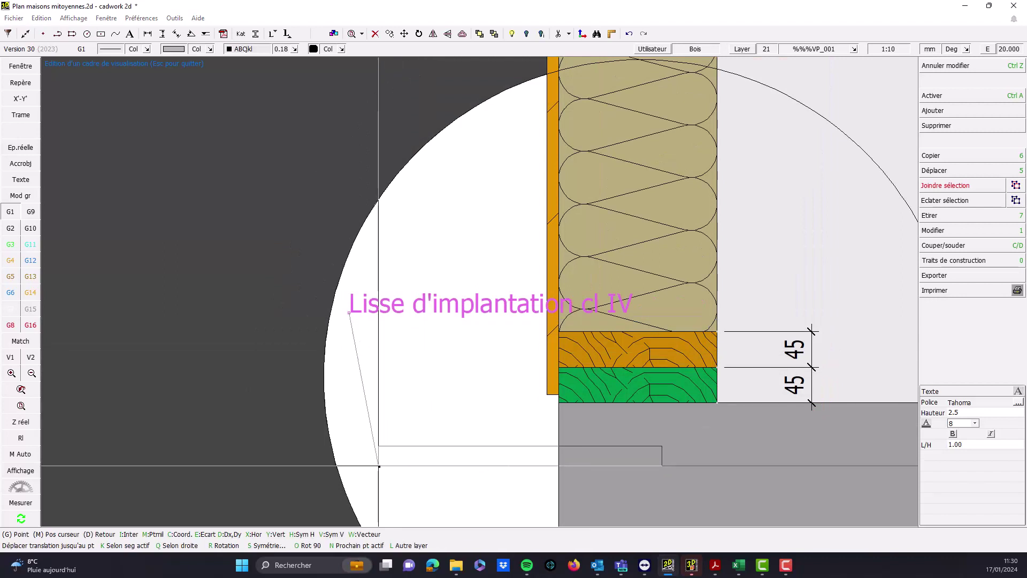
click(378, 465)
middle_click(418, 394)
scroll(419, 394, down, 2)
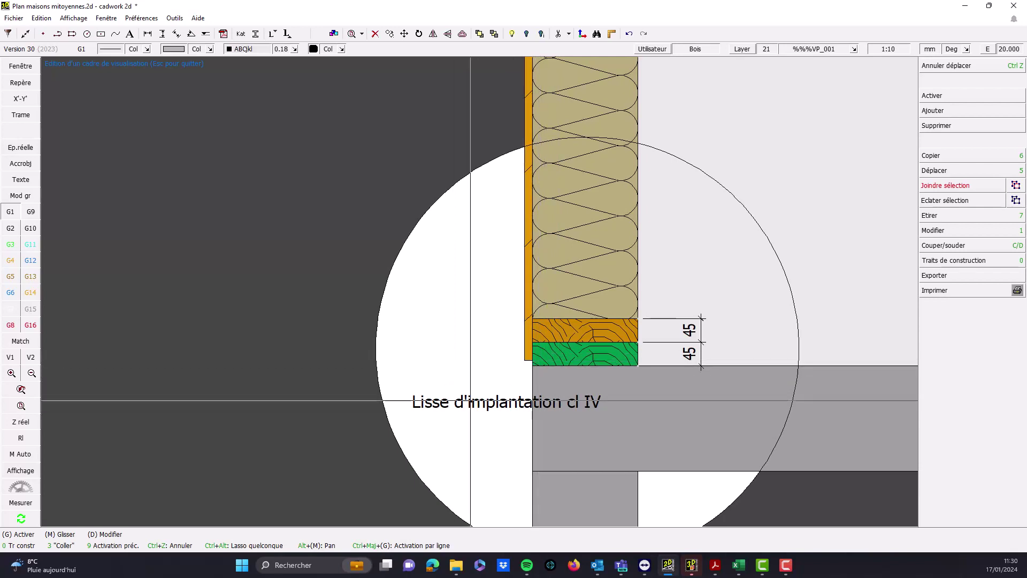
Examine the graphic presets for lines, surfaces, texts and dimensions across the G groups, and close the settings
click(505, 401)
click(486, 382)
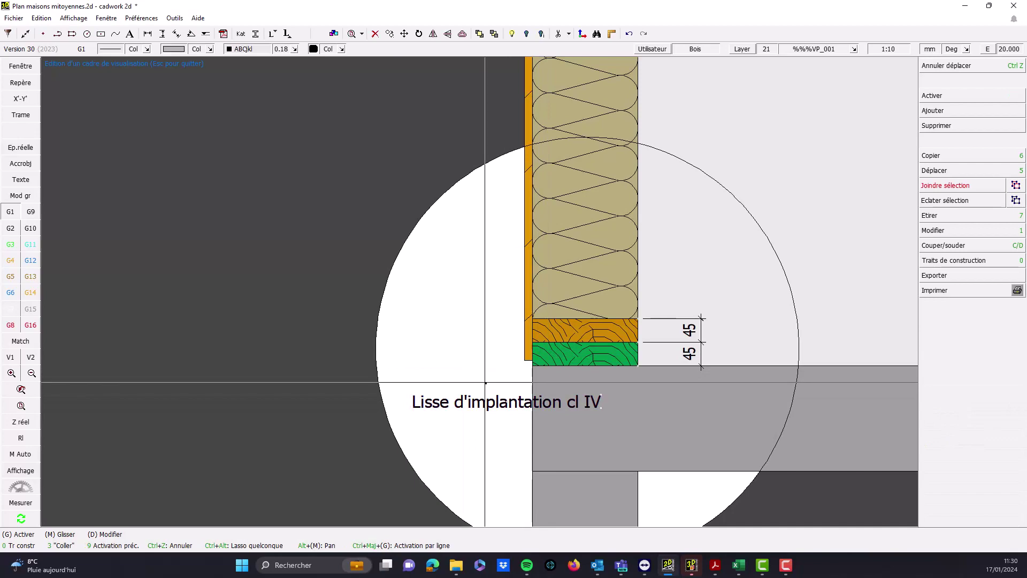
click(18, 196)
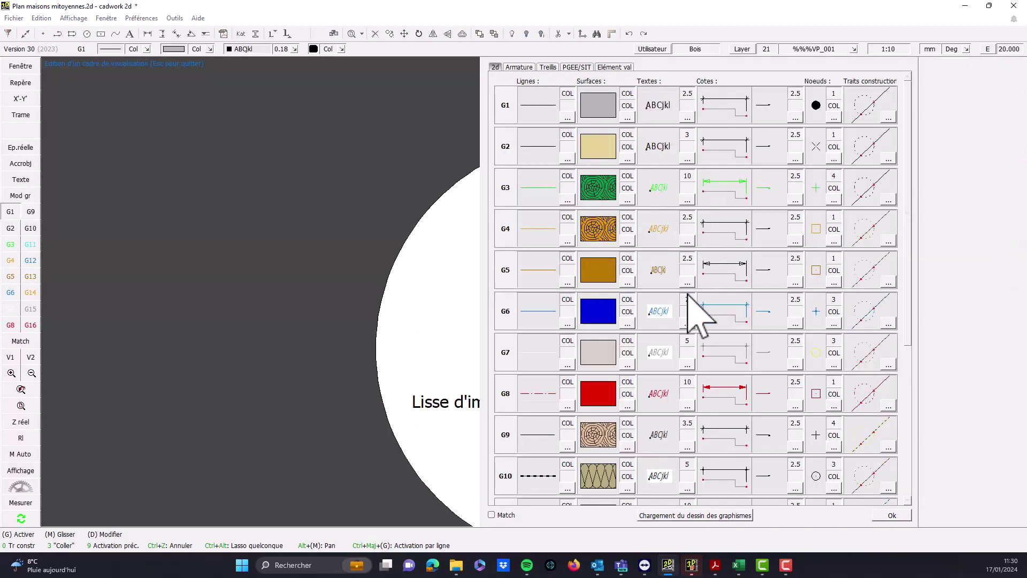
scroll(749, 454, down, 2)
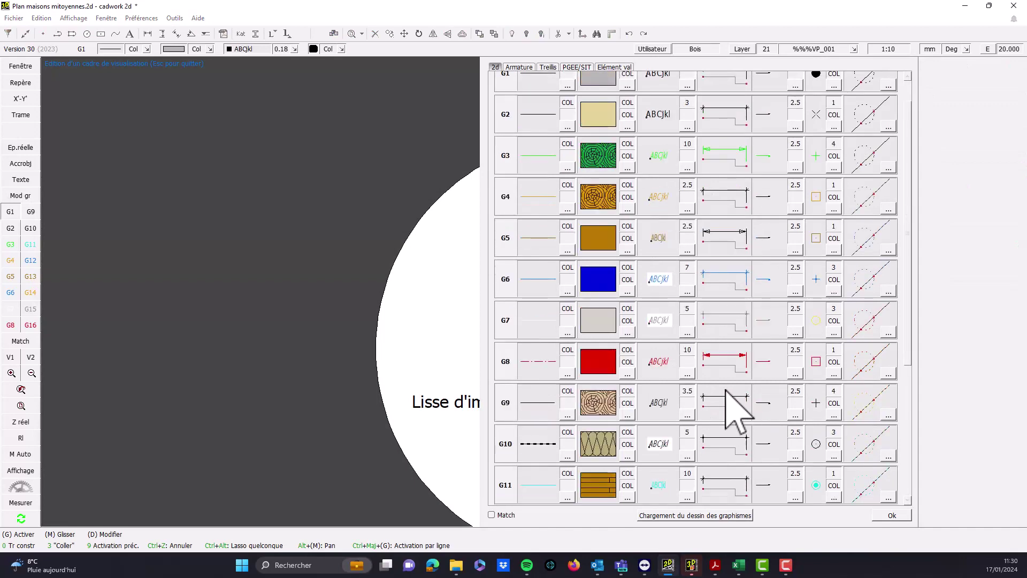
scroll(735, 367, up, 2)
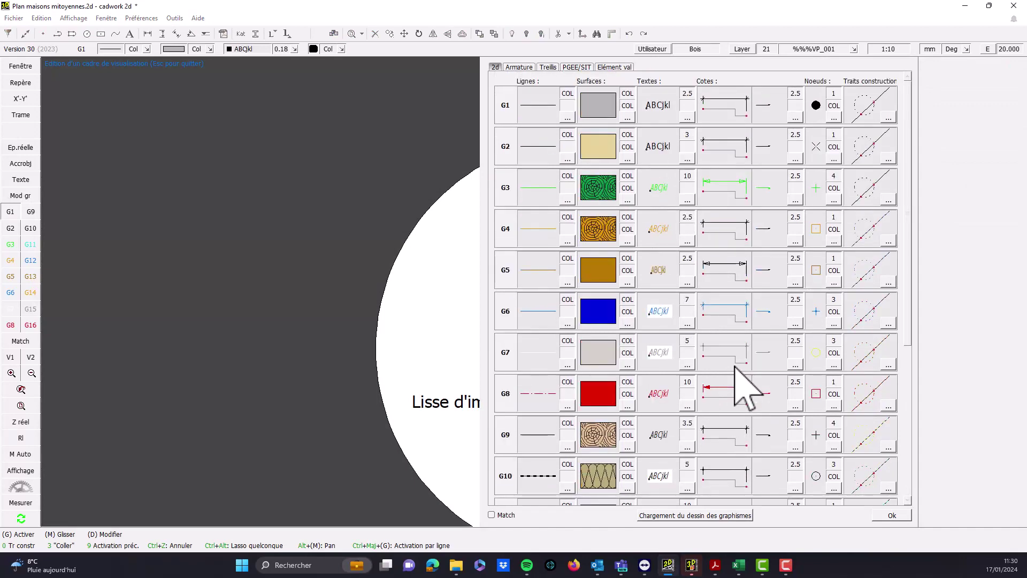
scroll(550, 298, down, 10)
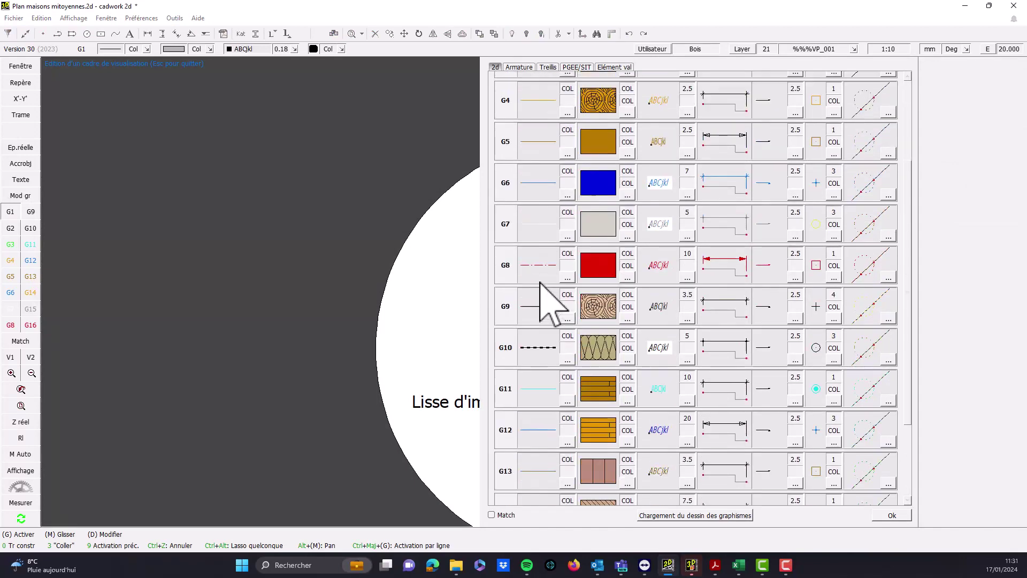
scroll(534, 293, up, 10)
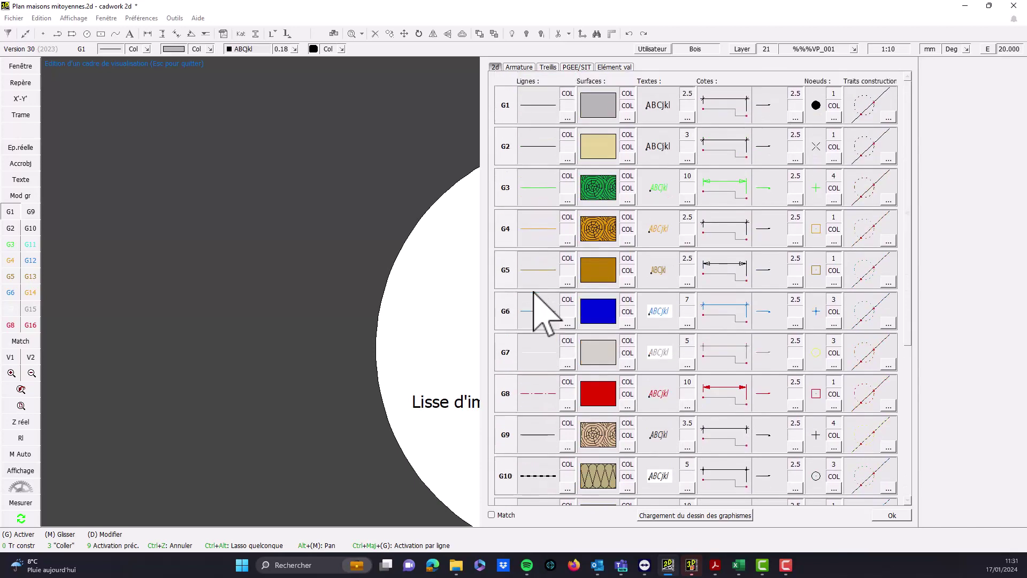
click(876, 514)
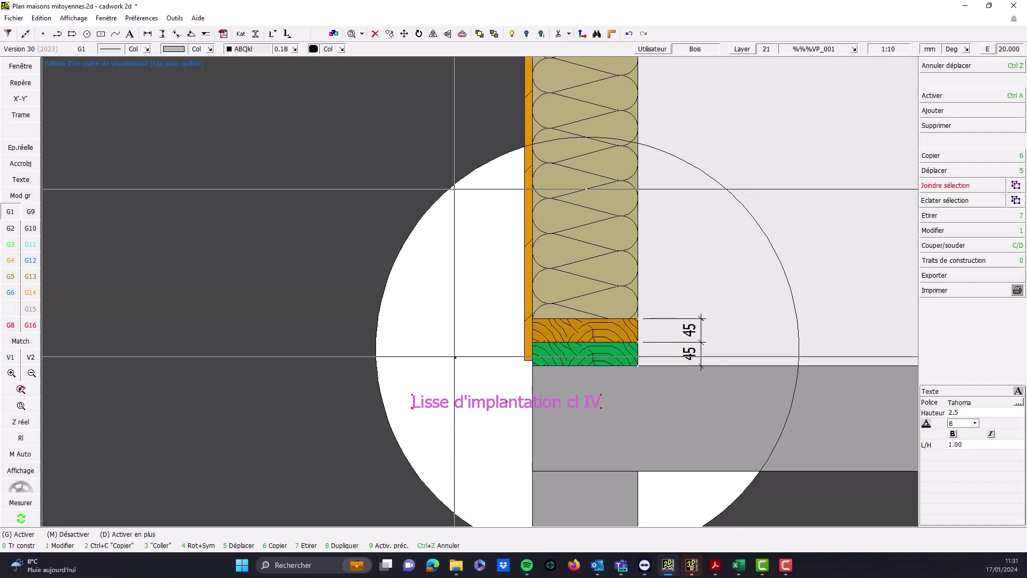
Draw a straight leader line from the green bottom plate's outer lower corner to the "Lisse d'implantation cl IV" label
click(944, 111)
click(968, 67)
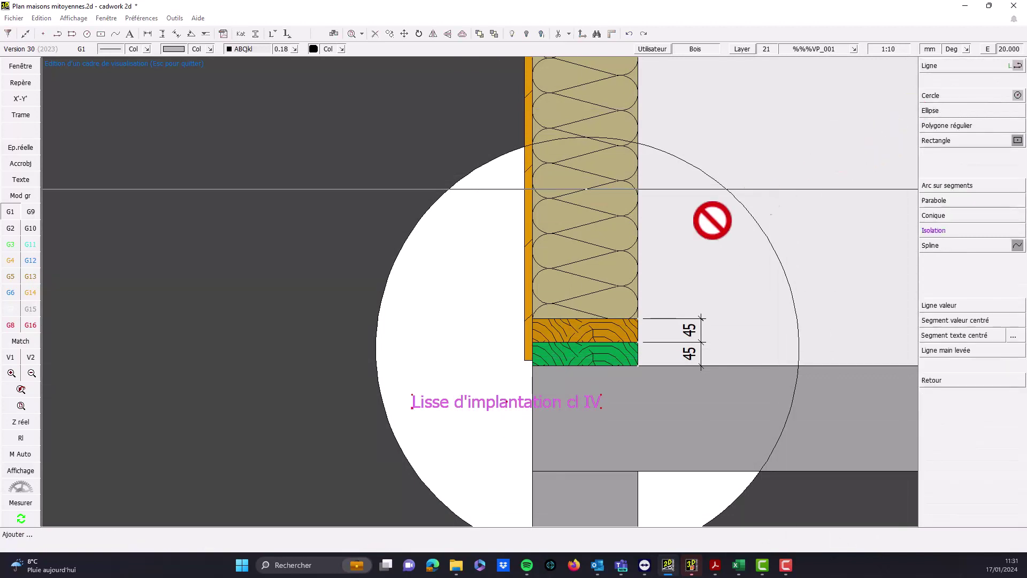
click(929, 65)
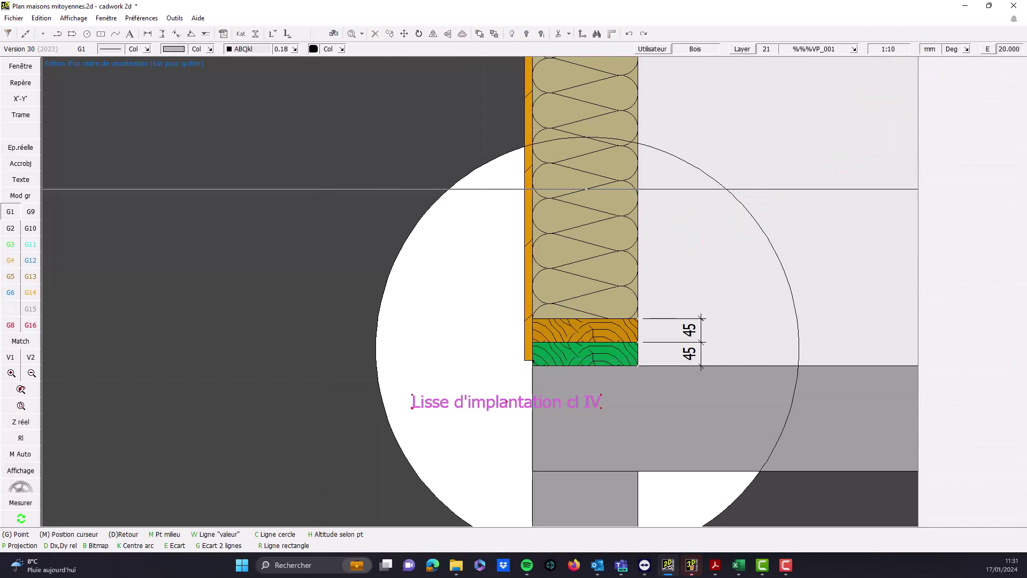
click(533, 361)
click(492, 399)
right_click(456, 343)
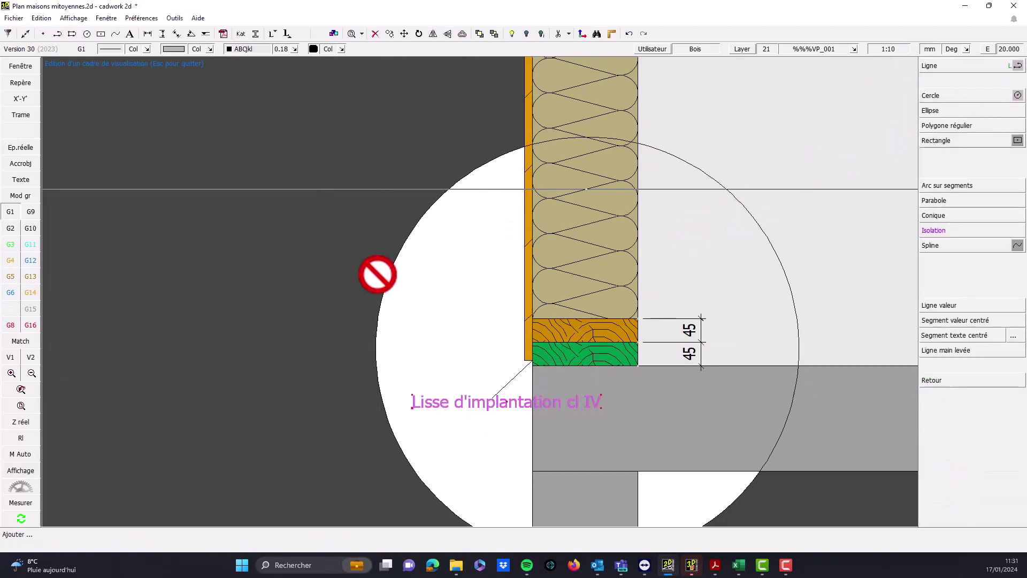
key(ctrl+s)
key(Return)
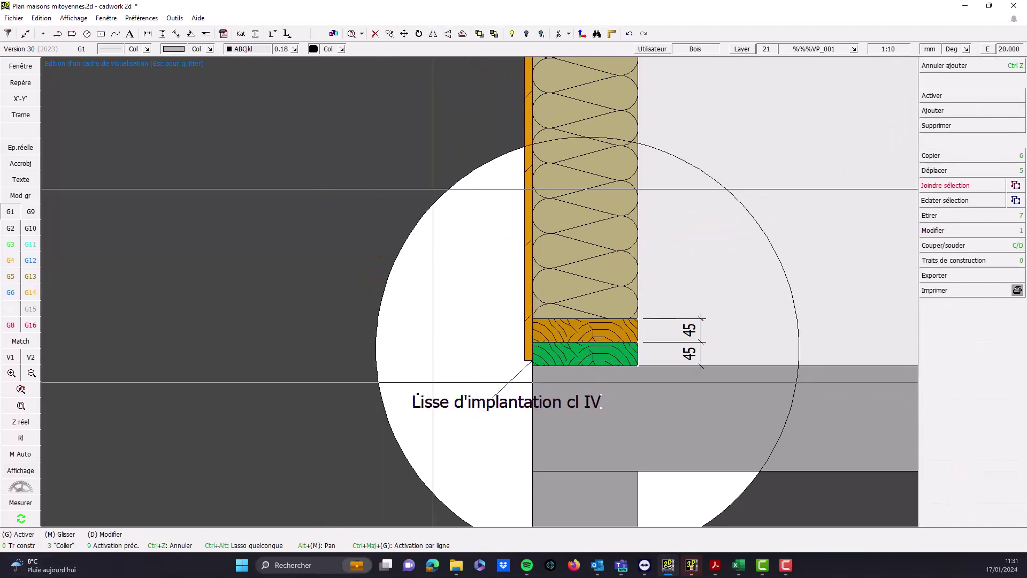
Give the leader line a medium filled arrowhead at its start, pointing at the green bottom plate
click(508, 381)
click(963, 230)
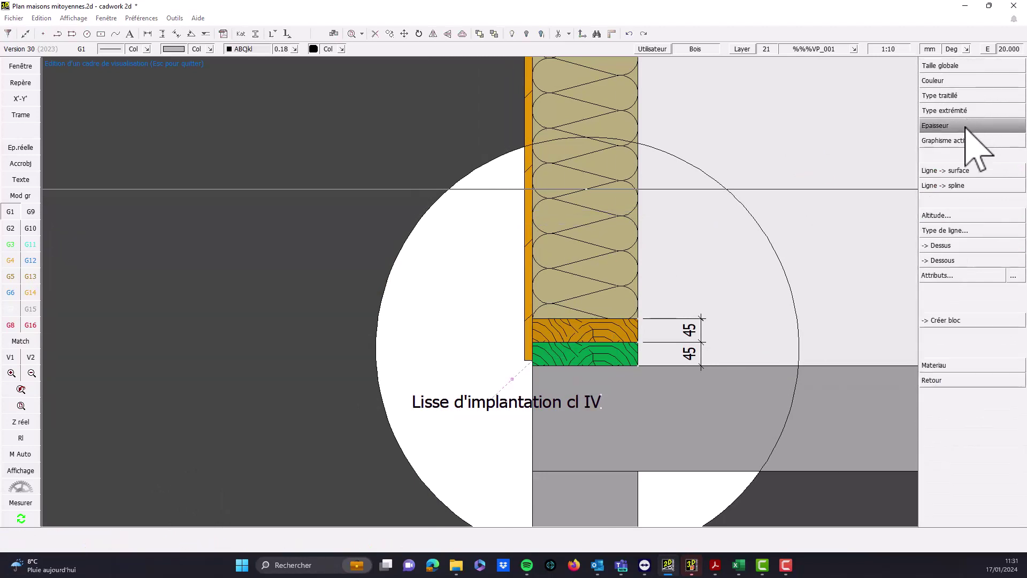
click(957, 111)
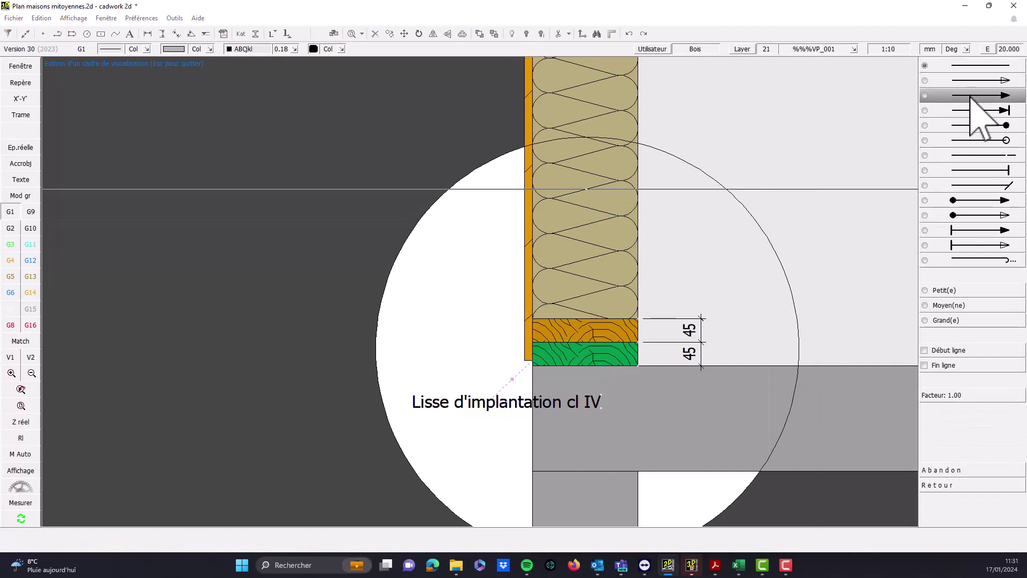
click(969, 96)
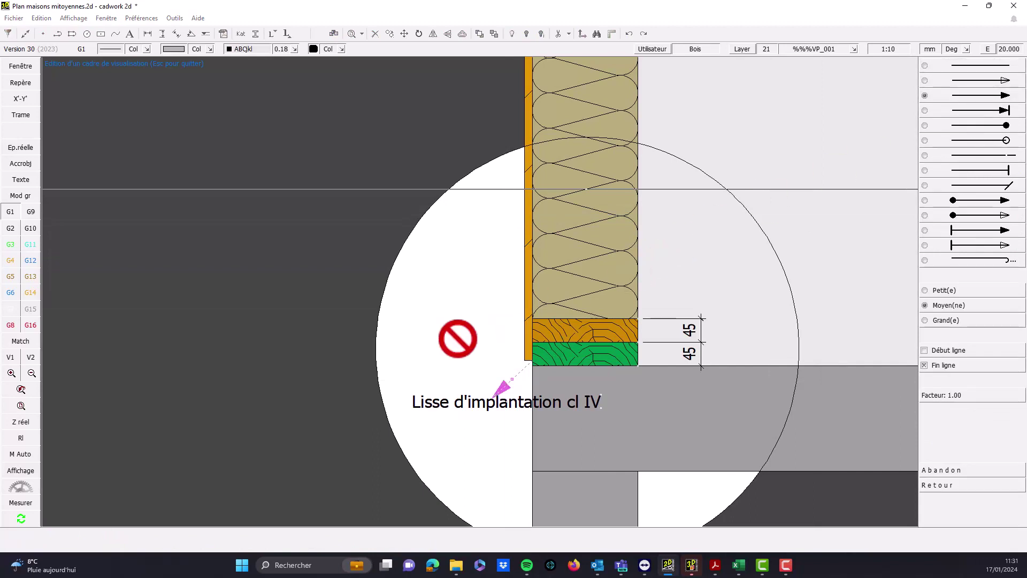
click(975, 111)
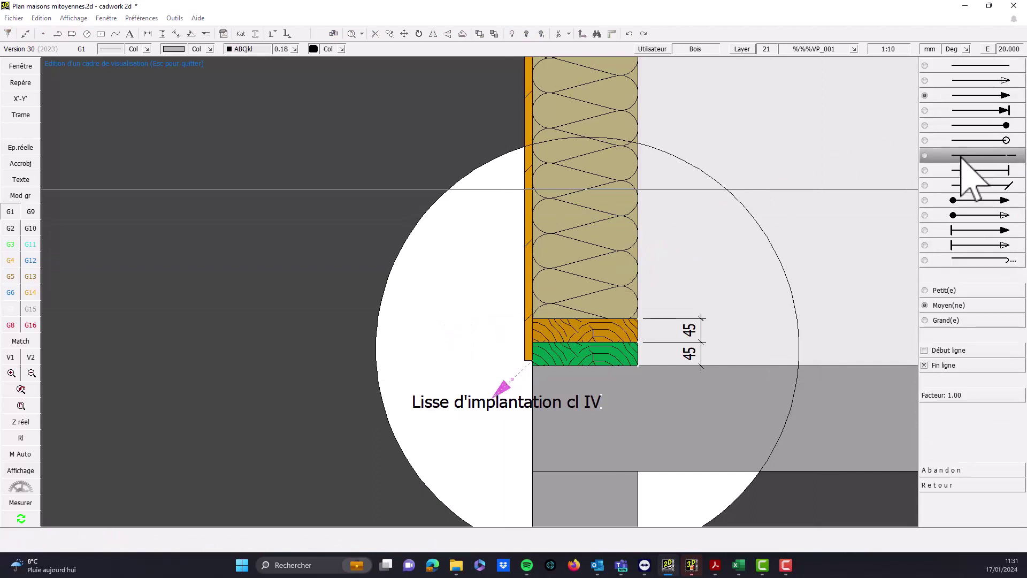
click(964, 368)
right_click(509, 343)
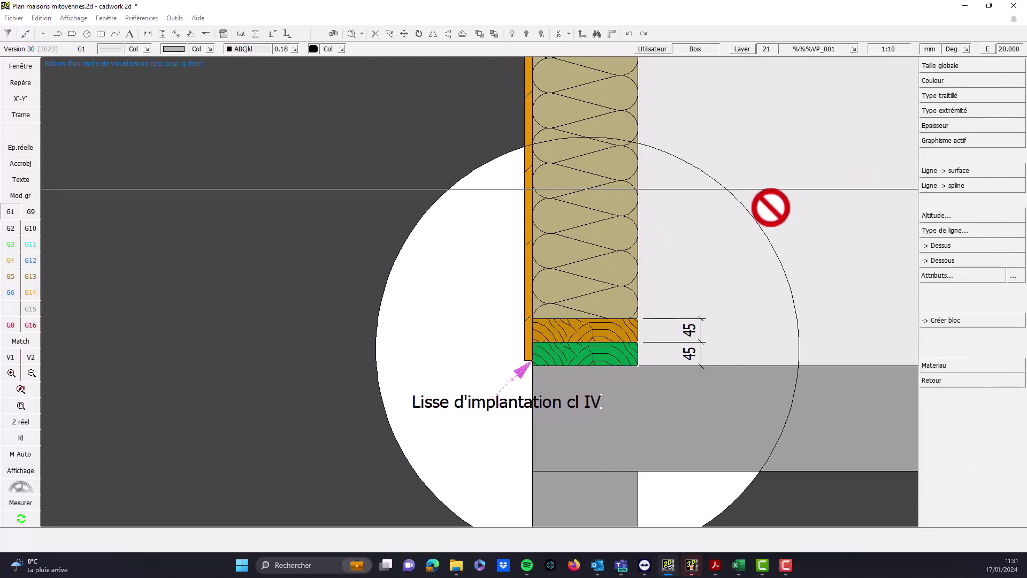
right_click(631, 301)
key(Return)
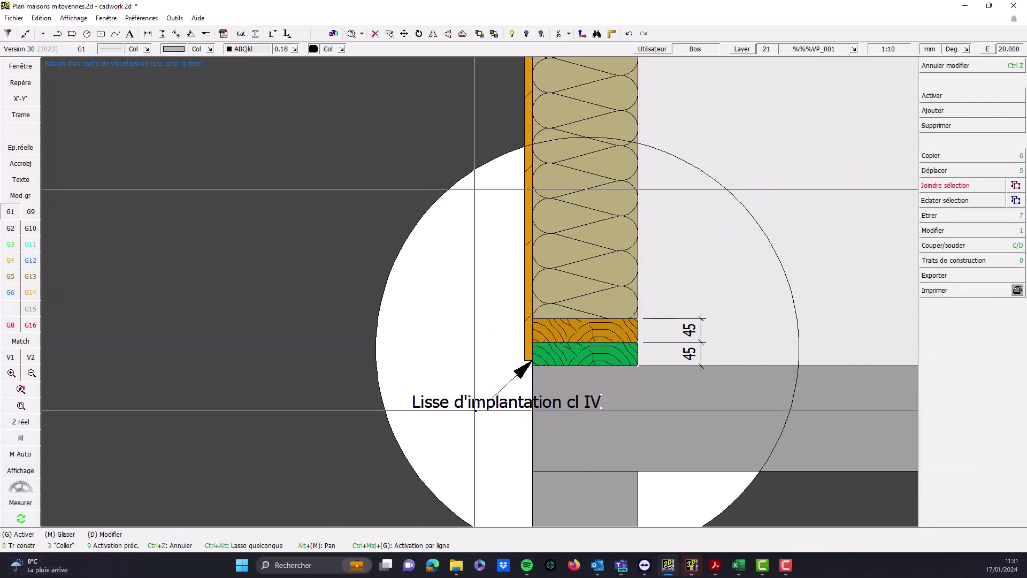
Delete the hand-drawn arrow leader line between the label and the bottom plate
scroll(474, 410, up, 1)
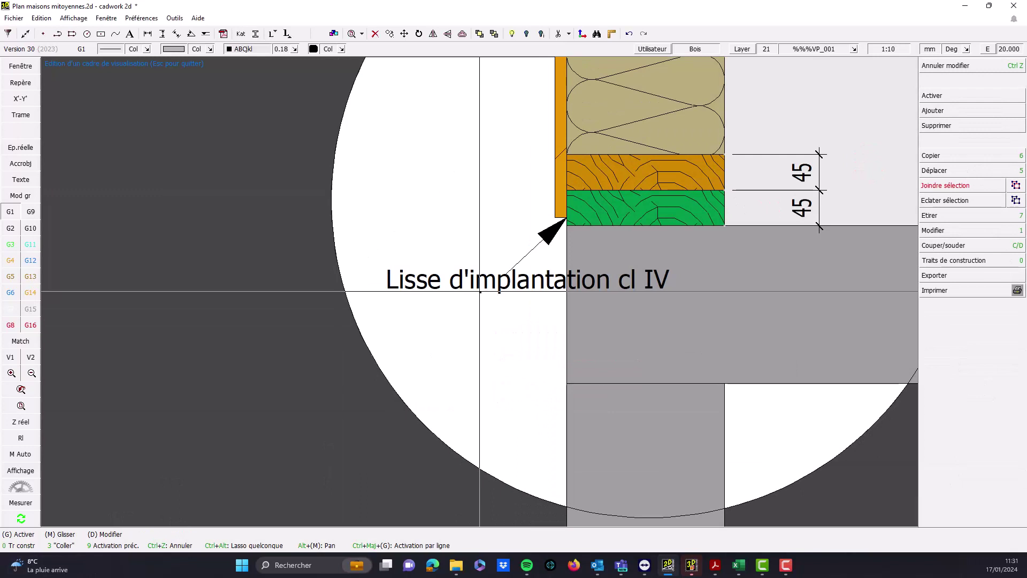
click(524, 255)
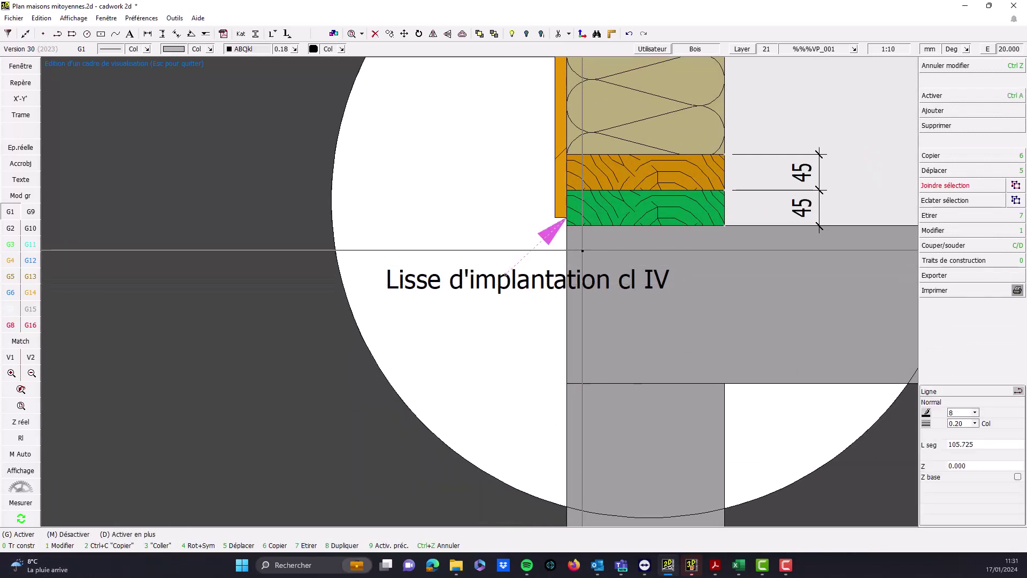
key(Delete)
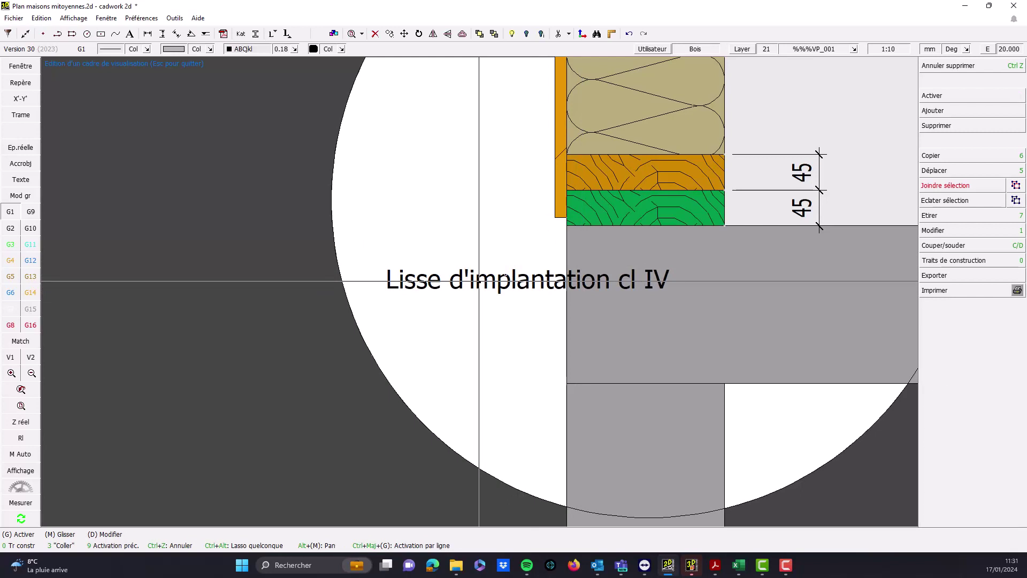
Convert the "Lisse d'implantation cl IV" label into a horizontal annotation with its arrow tip on the green bottom plate
click(478, 279)
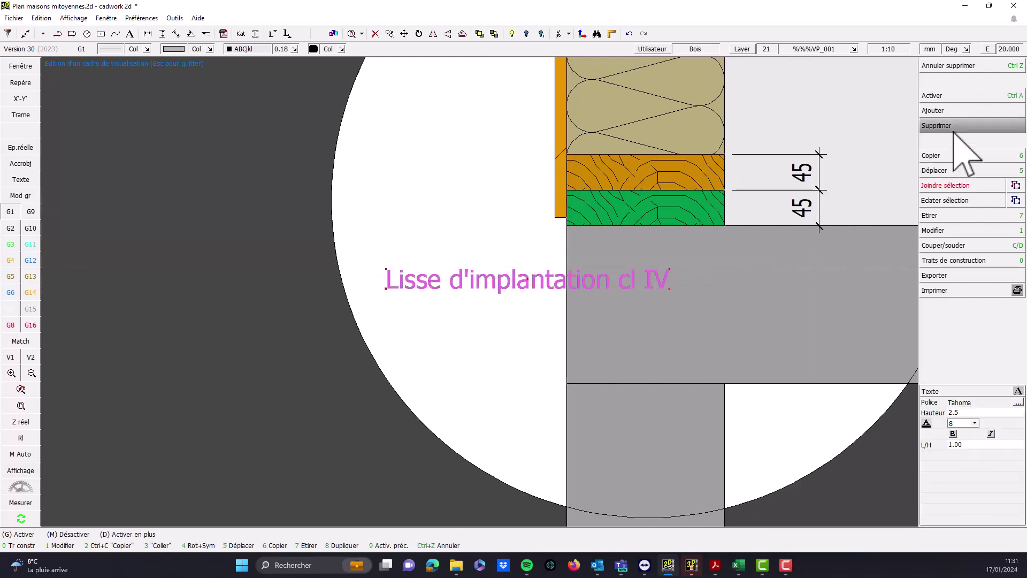
click(964, 230)
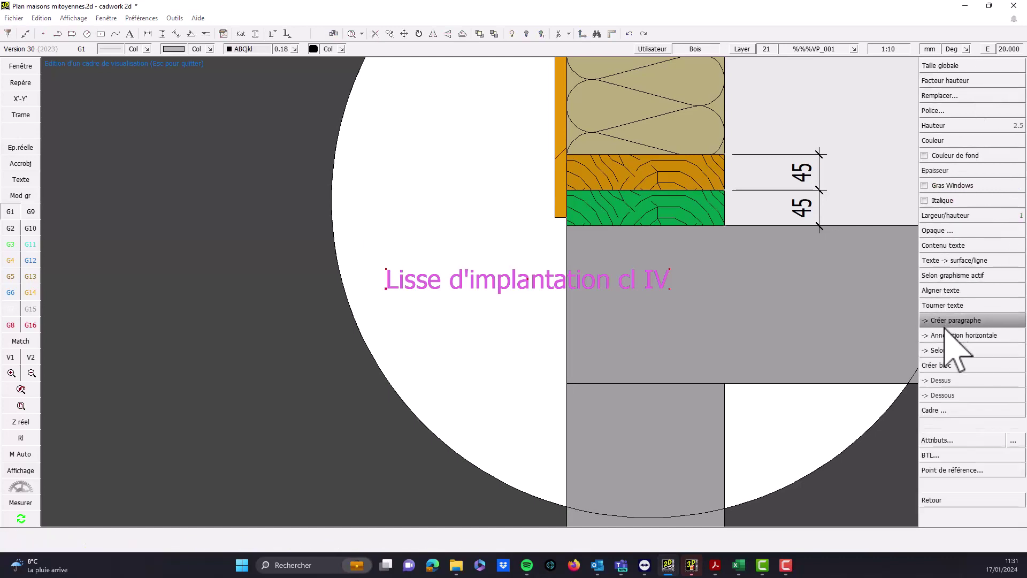
click(966, 335)
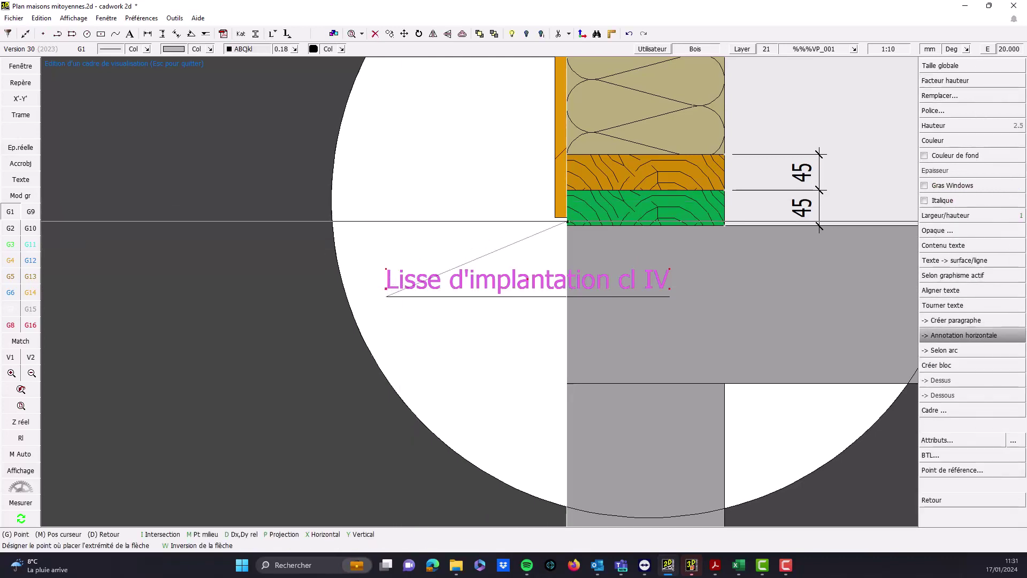
click(575, 219)
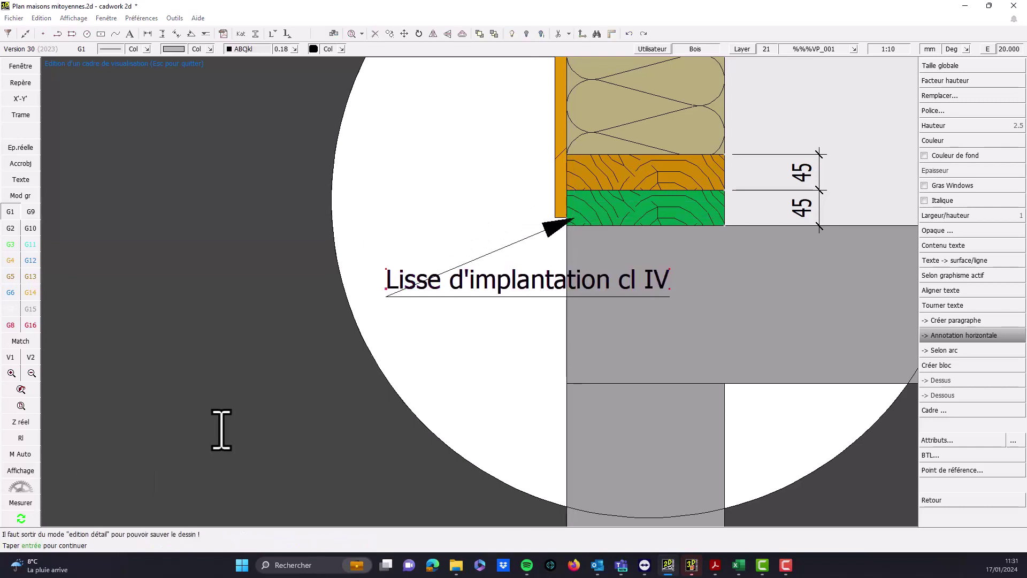
key(Return)
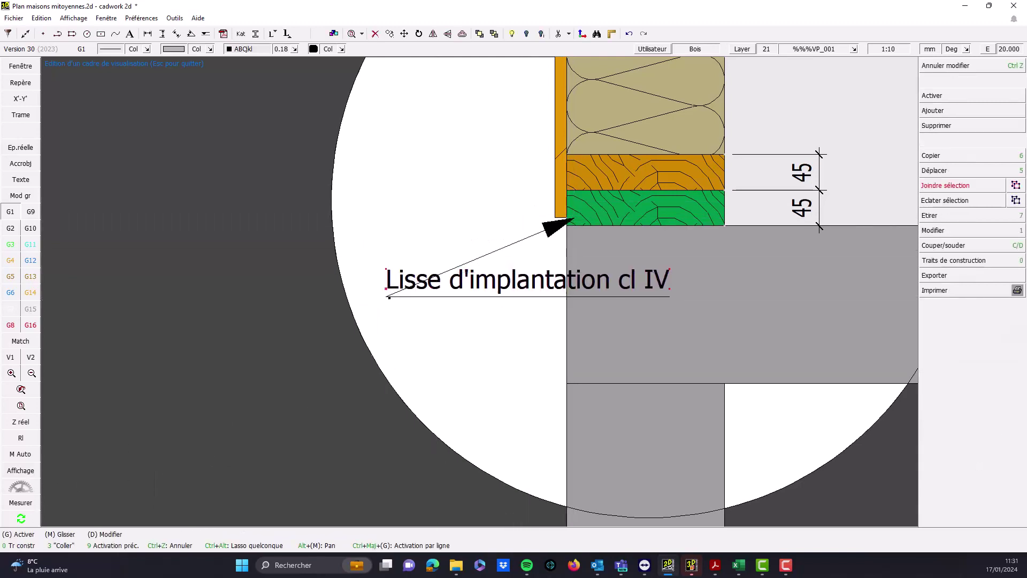
Stretch the annotation so its underlined text sits on the concrete slab while the arrow tip stays on the green plate
click(418, 310)
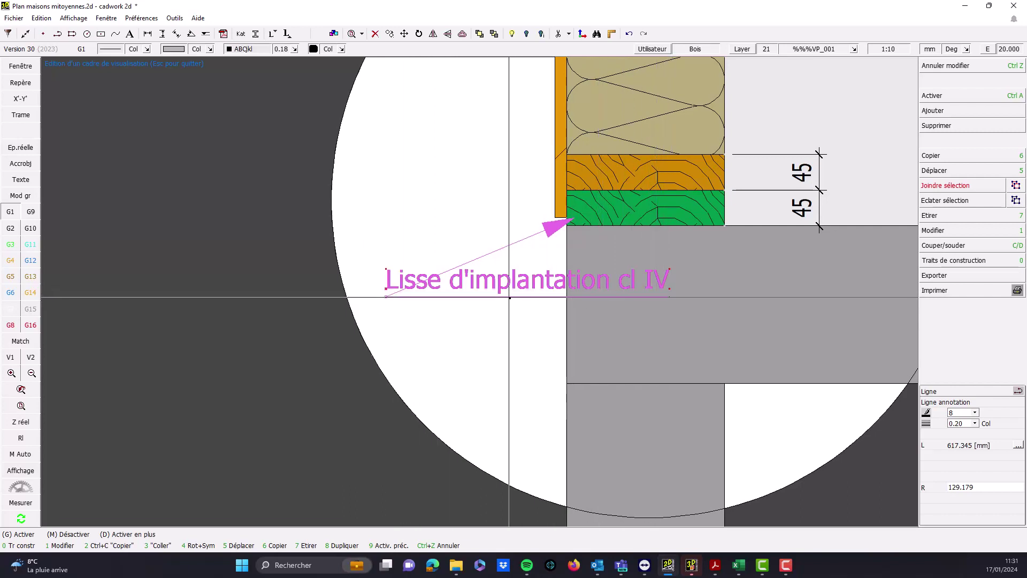
key(p)
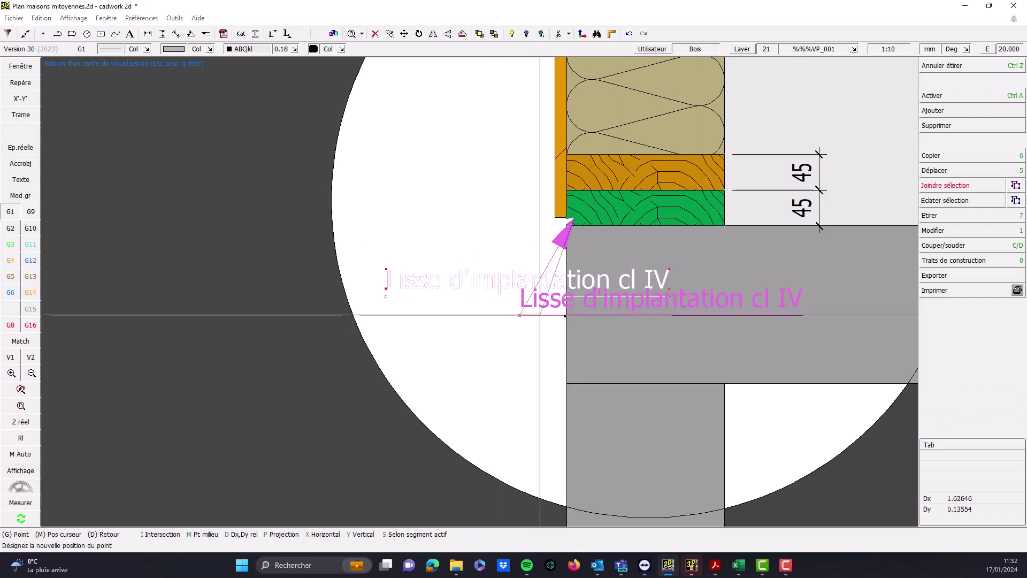
click(520, 315)
scroll(521, 310, down, 1)
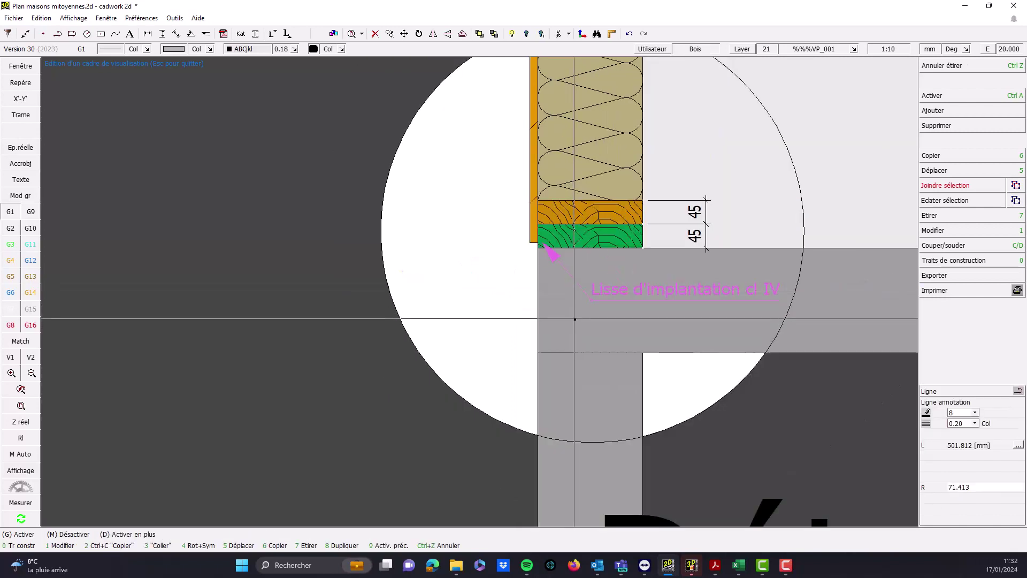
click(500, 278)
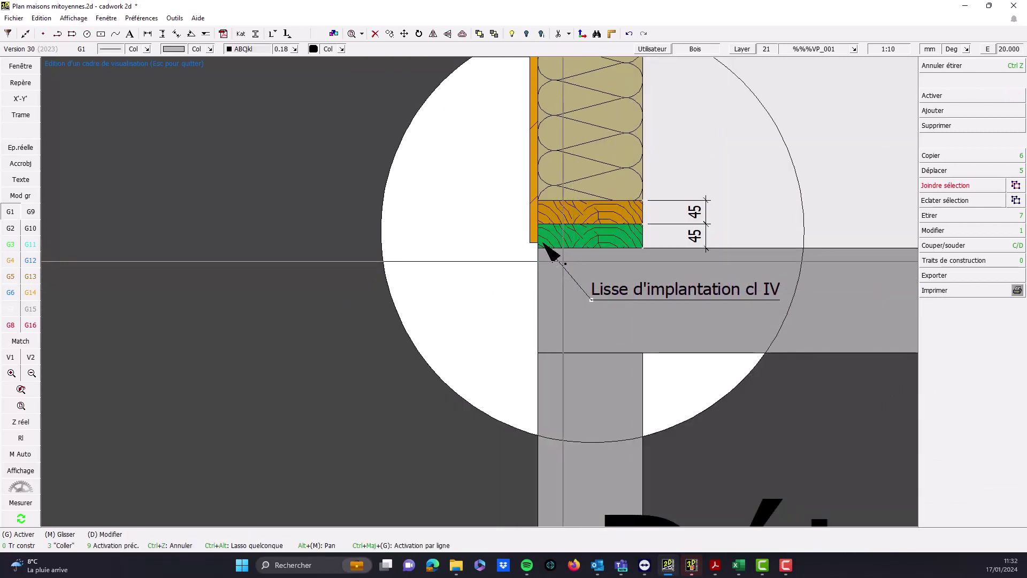
Copy the annotation with its arrow straight up onto the insulation above the bottom plates
click(581, 302)
key(6)
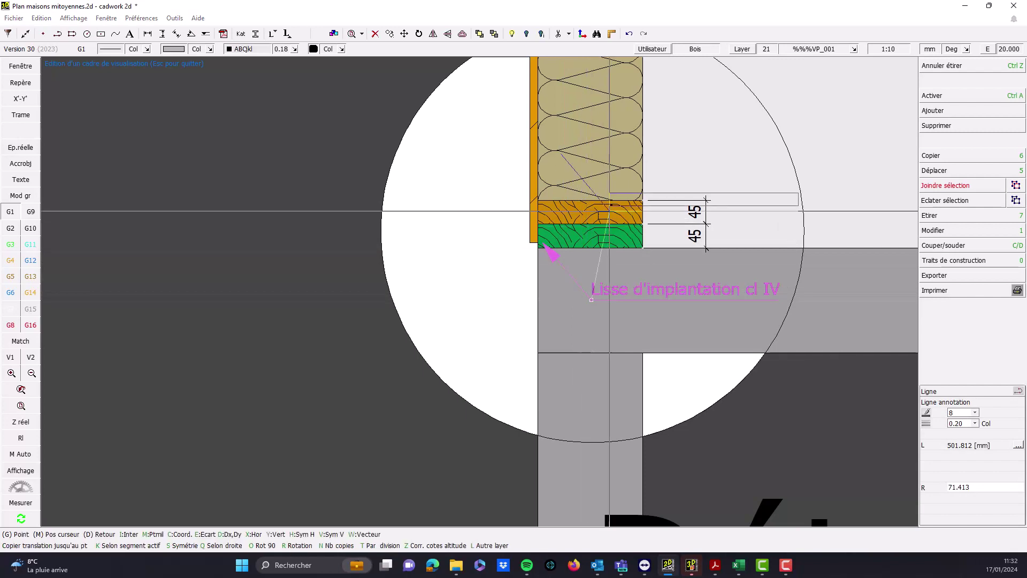
click(591, 174)
Replace the copied annotation's text with "Isolant entre montant" and leave editing of the Détail A view
double_click(599, 169)
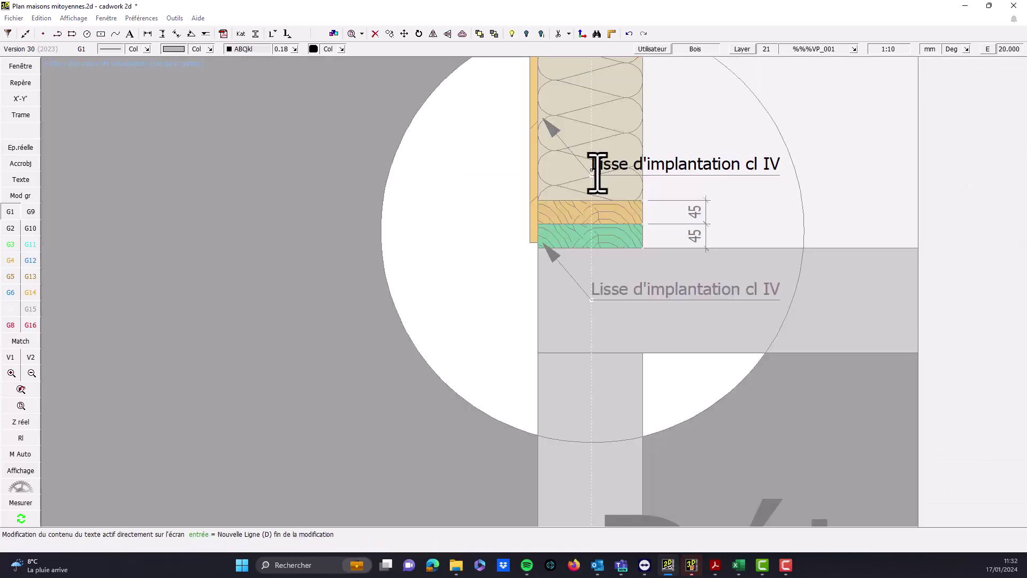
drag(591, 169, 862, 160)
text(Isolant entre montant)
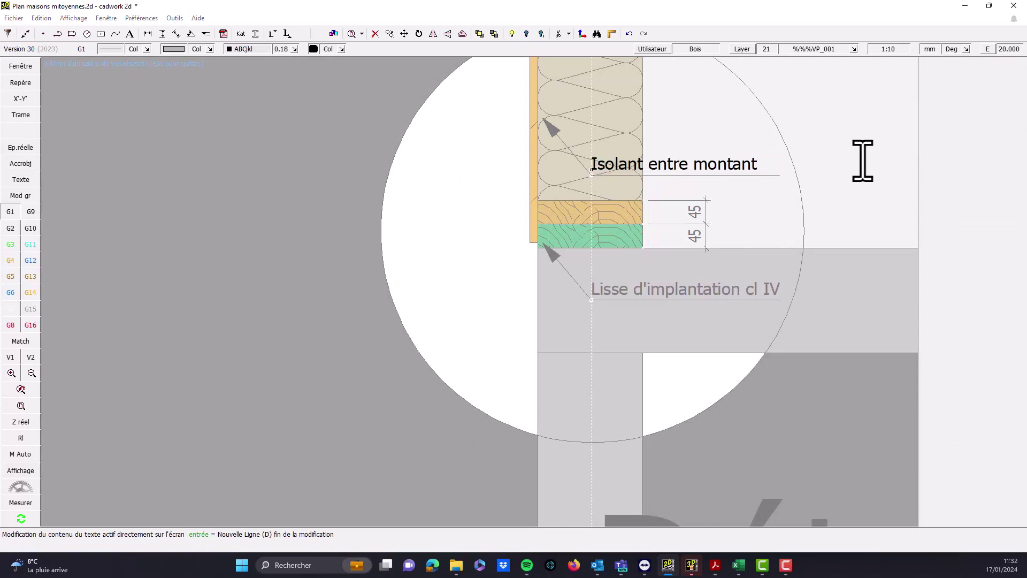
right_click(863, 161)
scroll(695, 216, up, 1)
scroll(519, 226, down, 1)
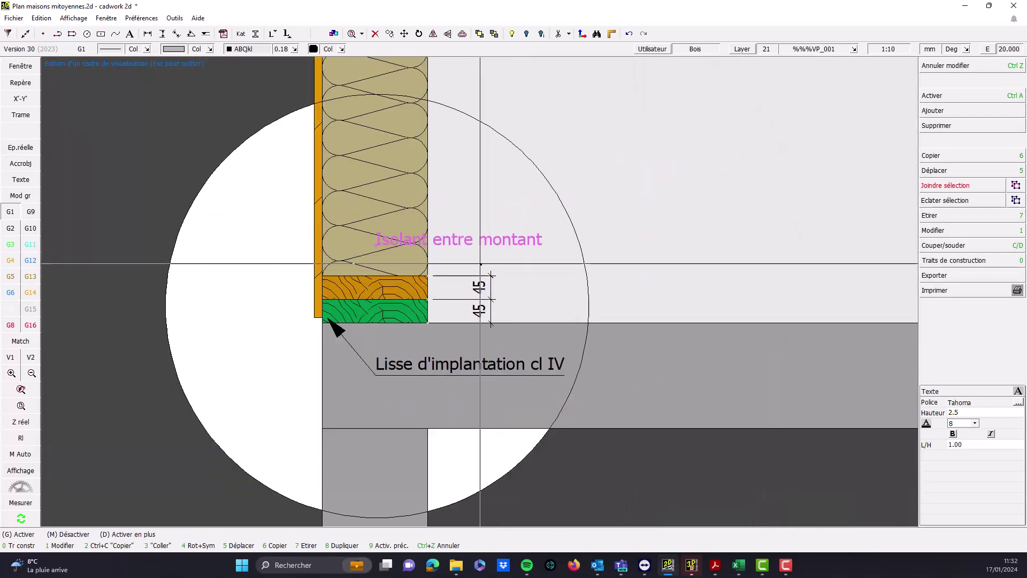
key(Escape)
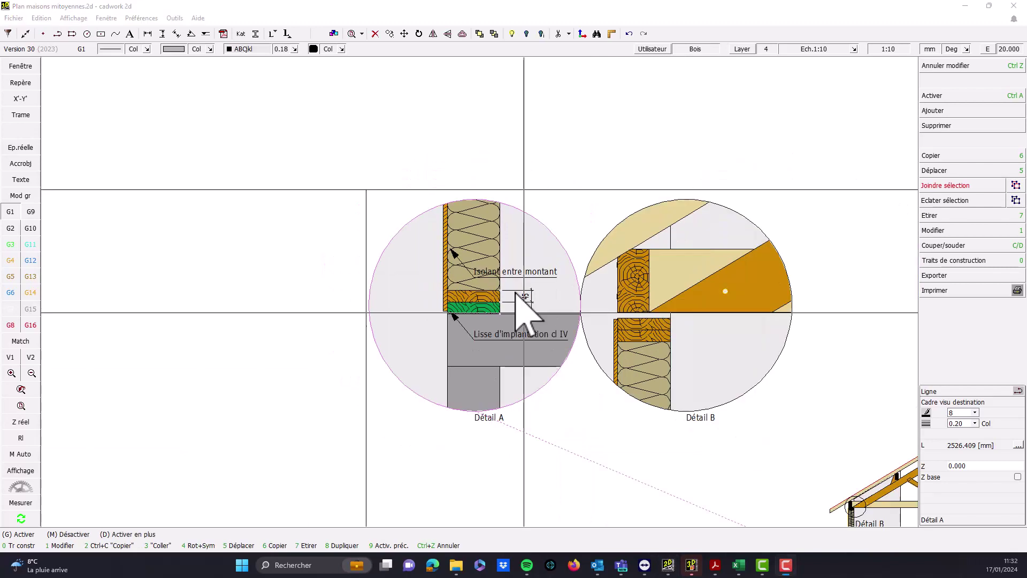
middle_click(560, 208)
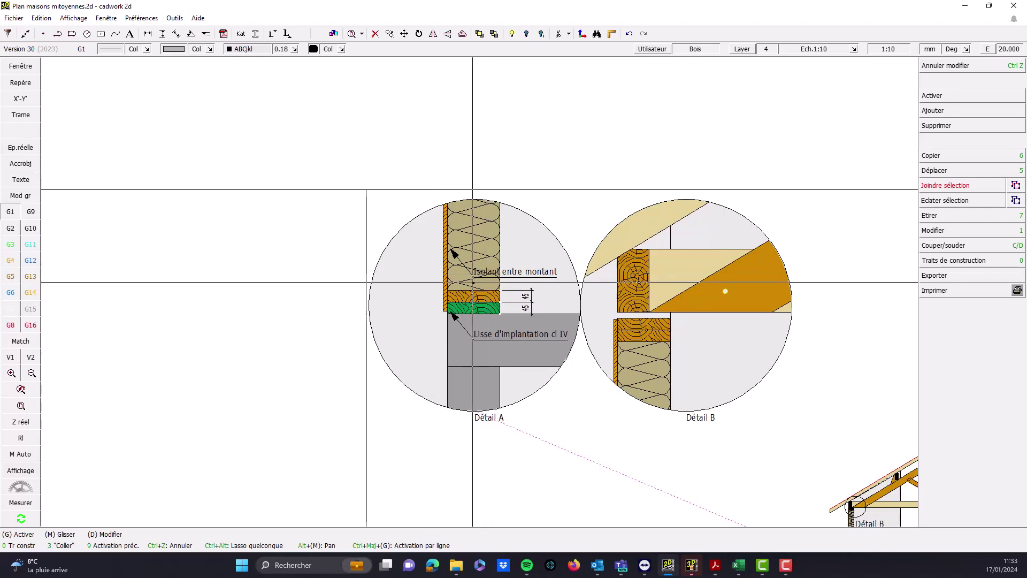
Open the Détail A view for editing and browse the cadwork catalogue to the Visserie folder under Assemblages
double_click(473, 282)
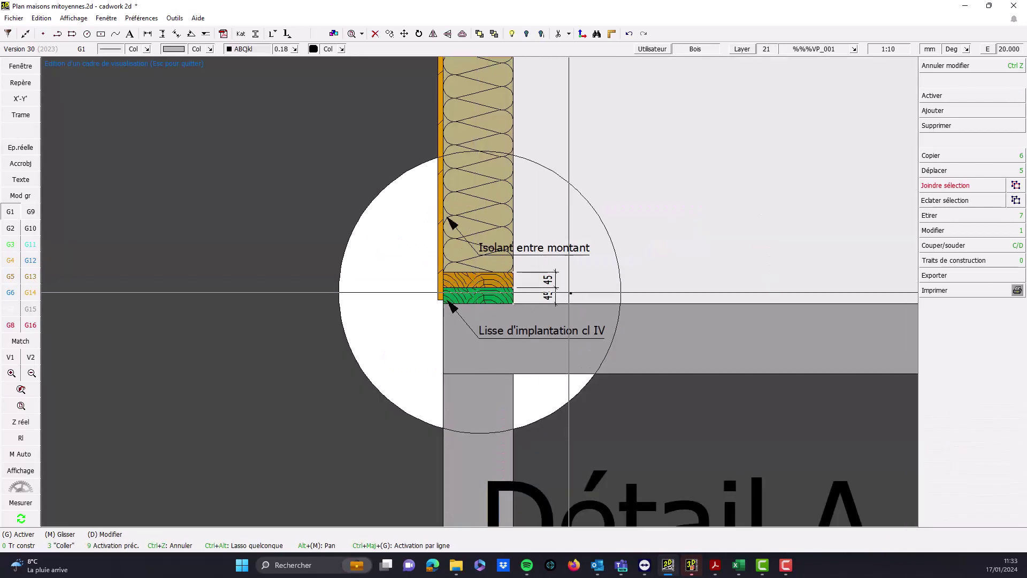
click(963, 111)
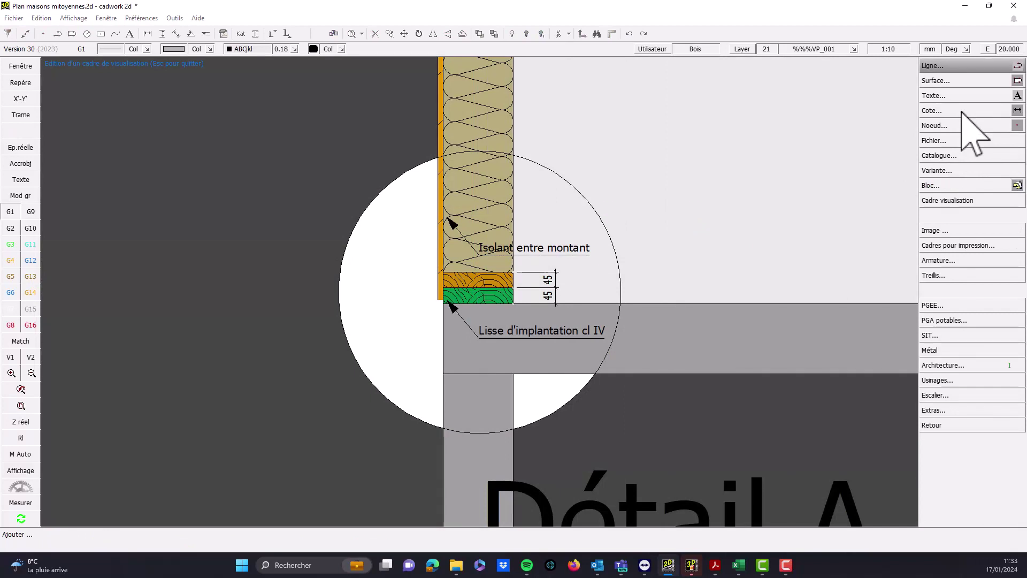
click(958, 155)
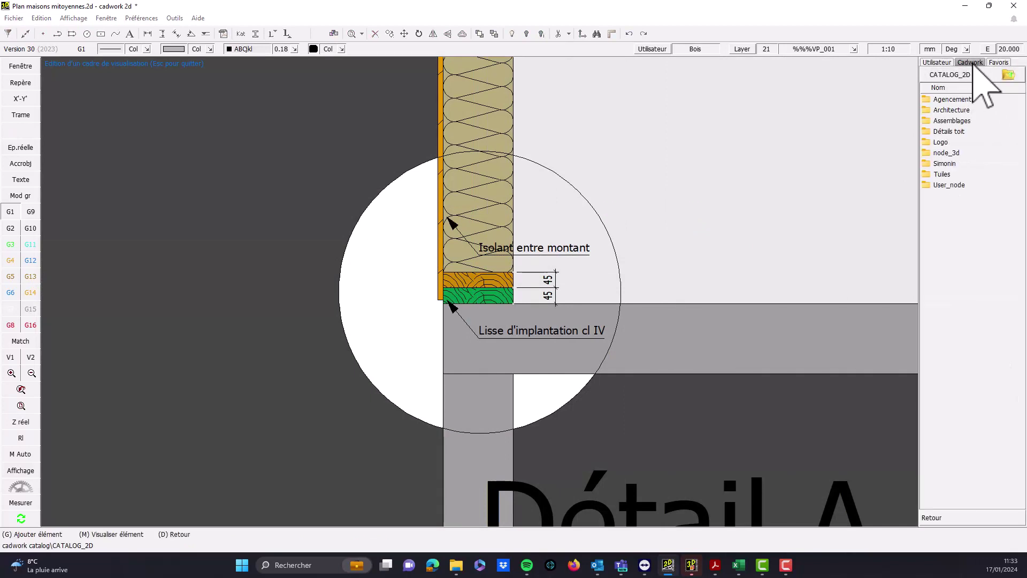
double_click(942, 121)
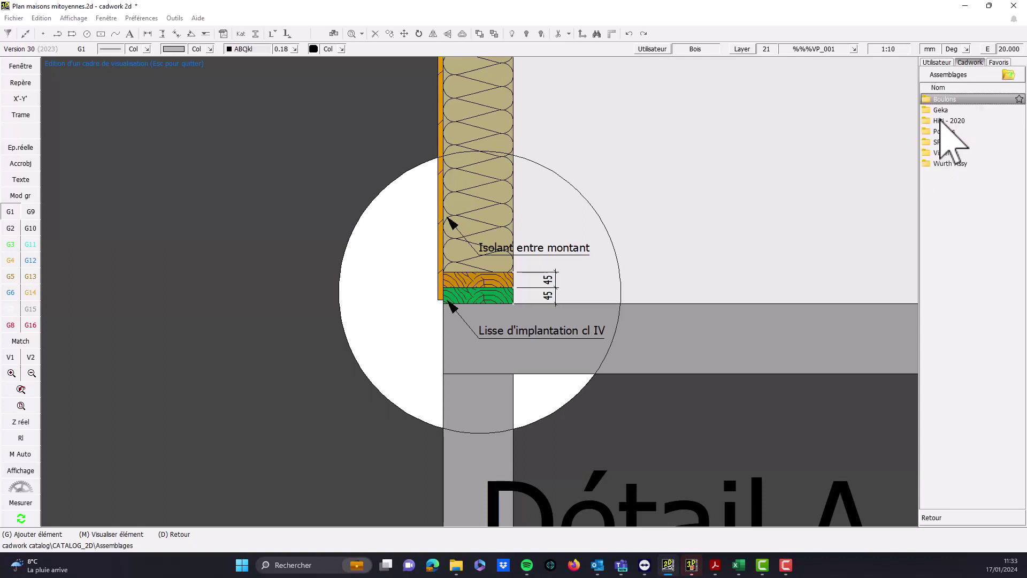
double_click(940, 153)
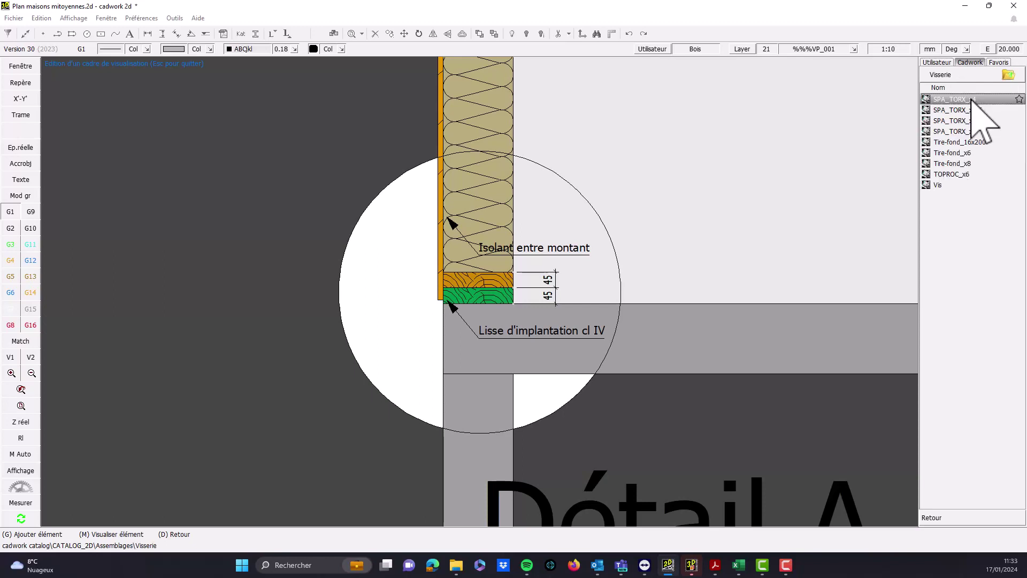
Insert the SPA TORX x6 screw sheet outside the detail circle, adapted to the active layer's scale without keeping the original text size
double_click(939, 132)
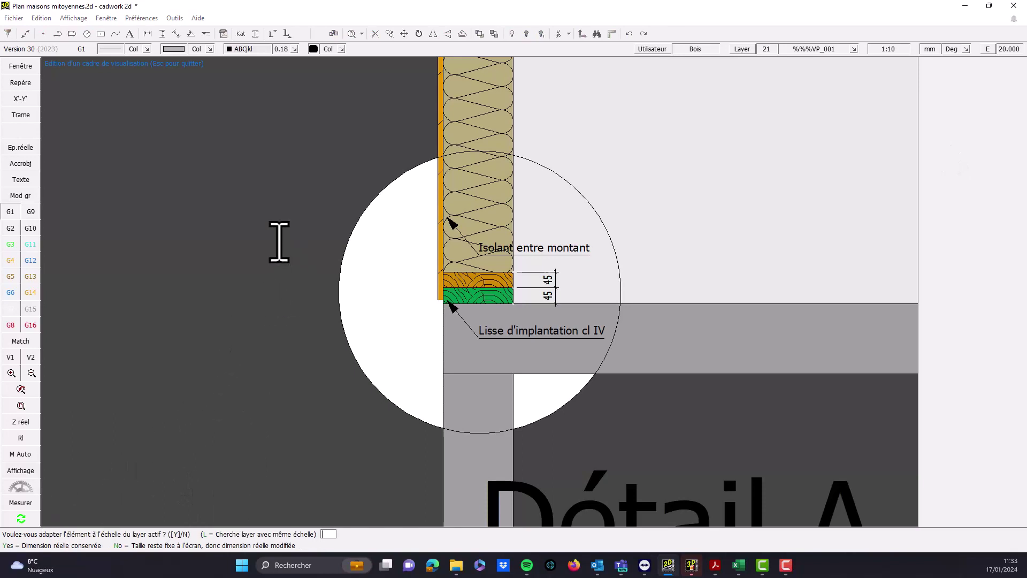
key(Return)
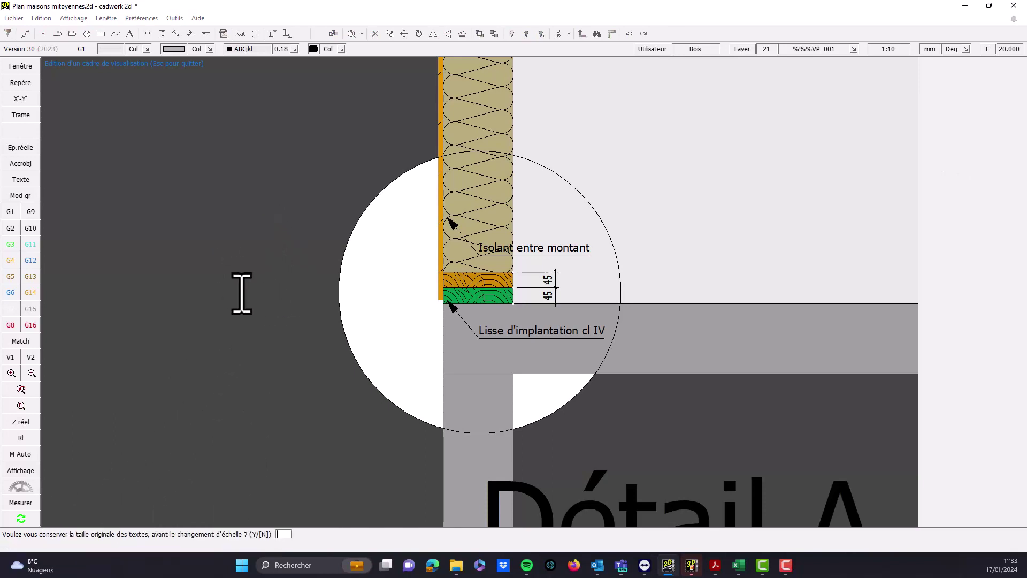
key(Return)
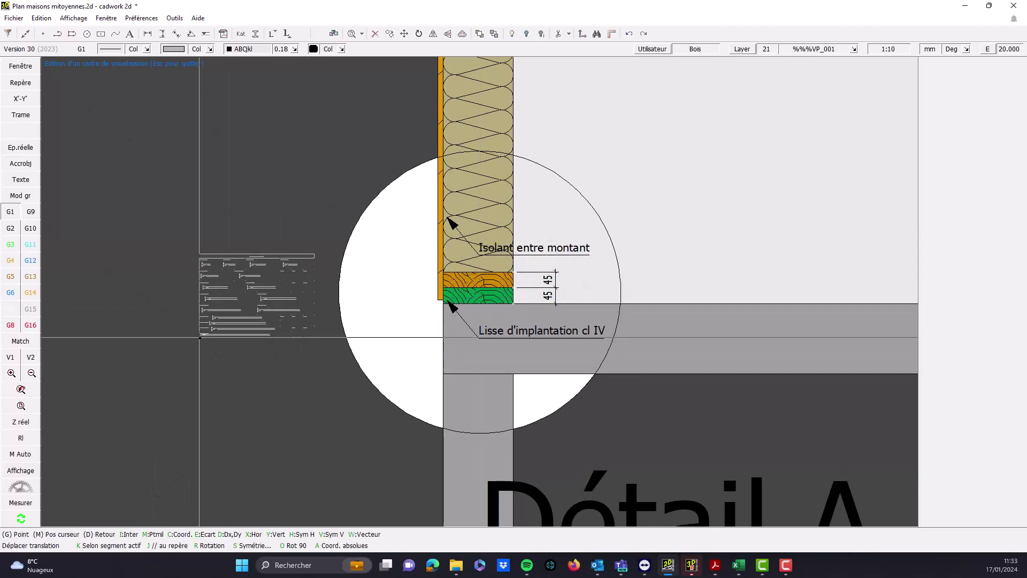
click(200, 338)
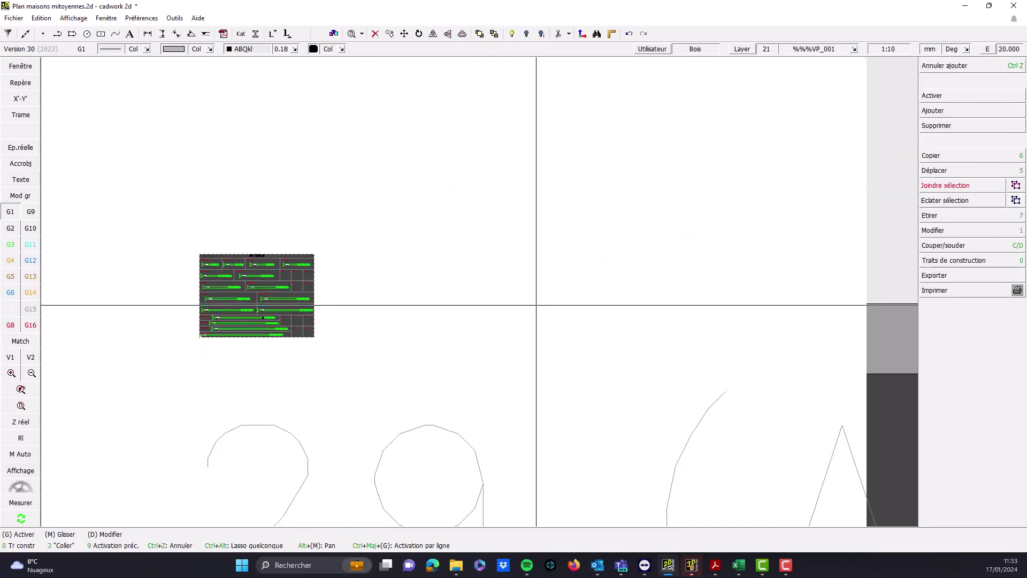
Copy the TORX 6x60 screw vertically, head up, through the orange plate into the green plate near their inner edge, and leave view editing
scroll(332, 306, up, 3)
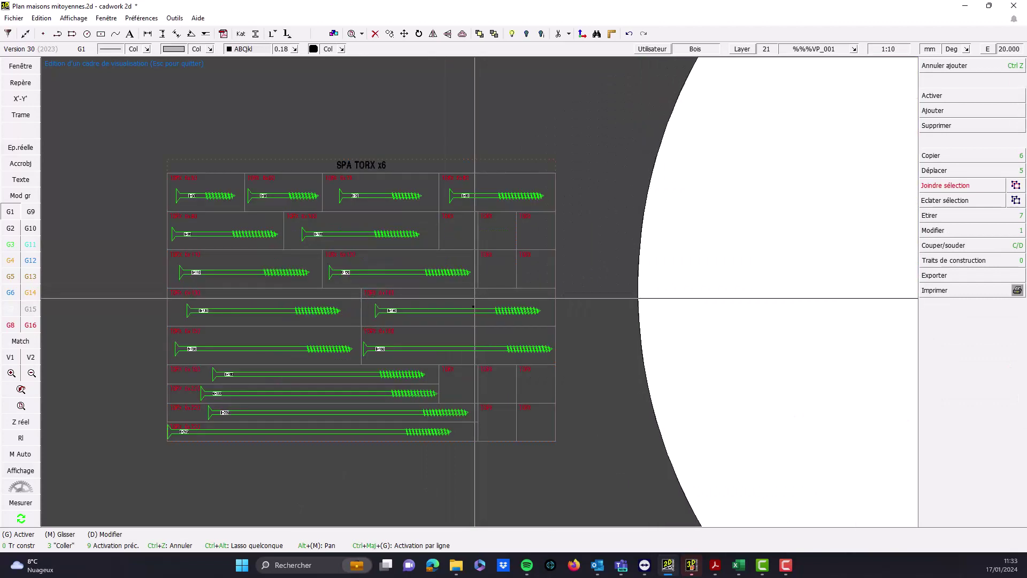
scroll(477, 291, up, 2)
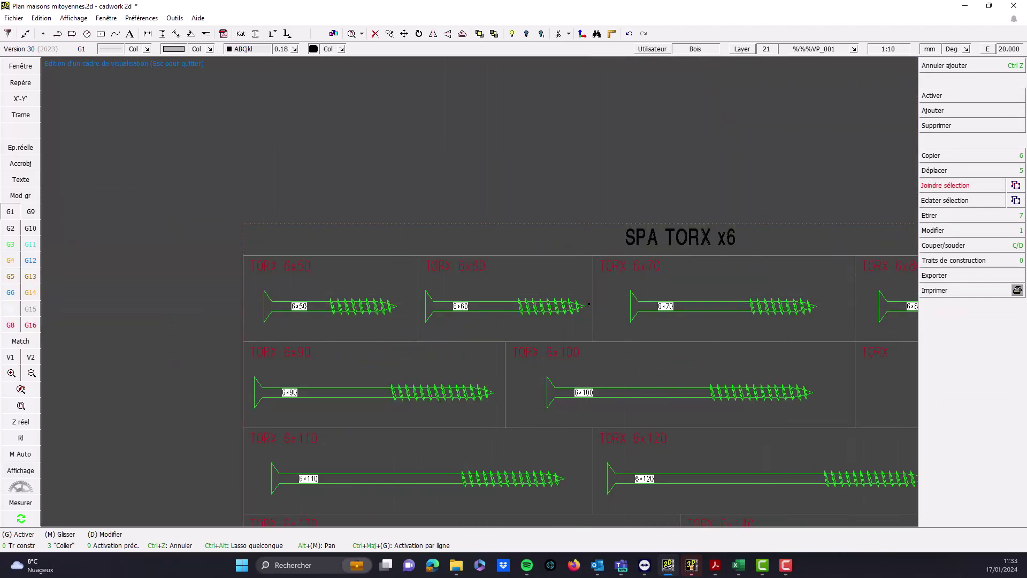
click(585, 306)
drag(420, 282, 600, 345)
scroll(492, 287, down, 4)
key(6)
scroll(673, 284, down, 1)
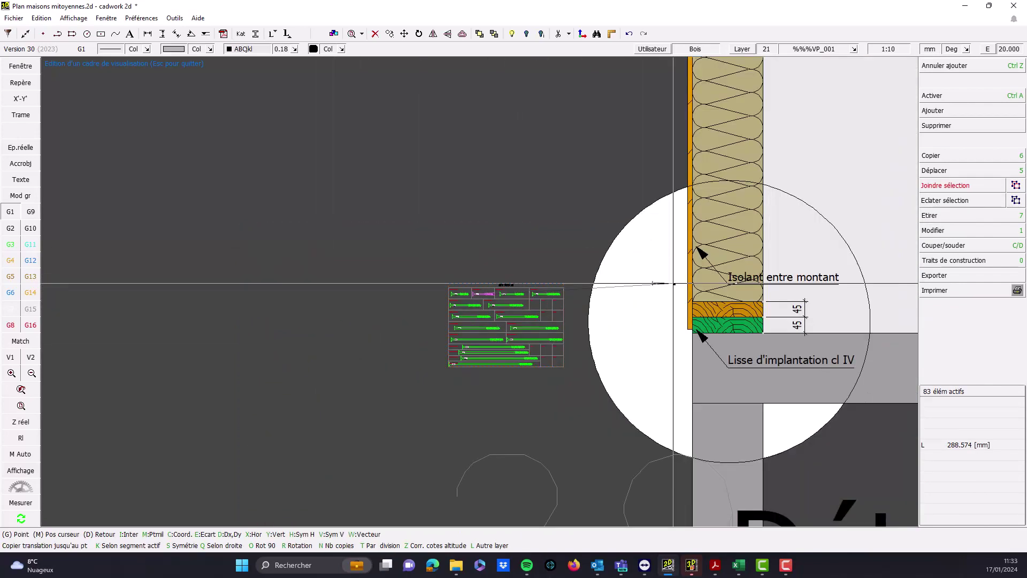
scroll(706, 291, up, 4)
key(o)
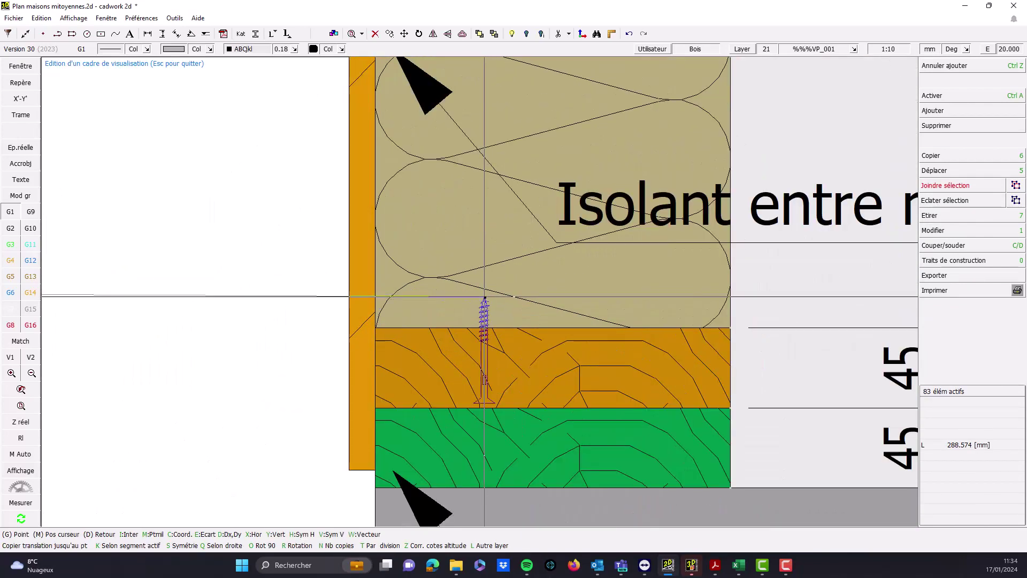
key(o)
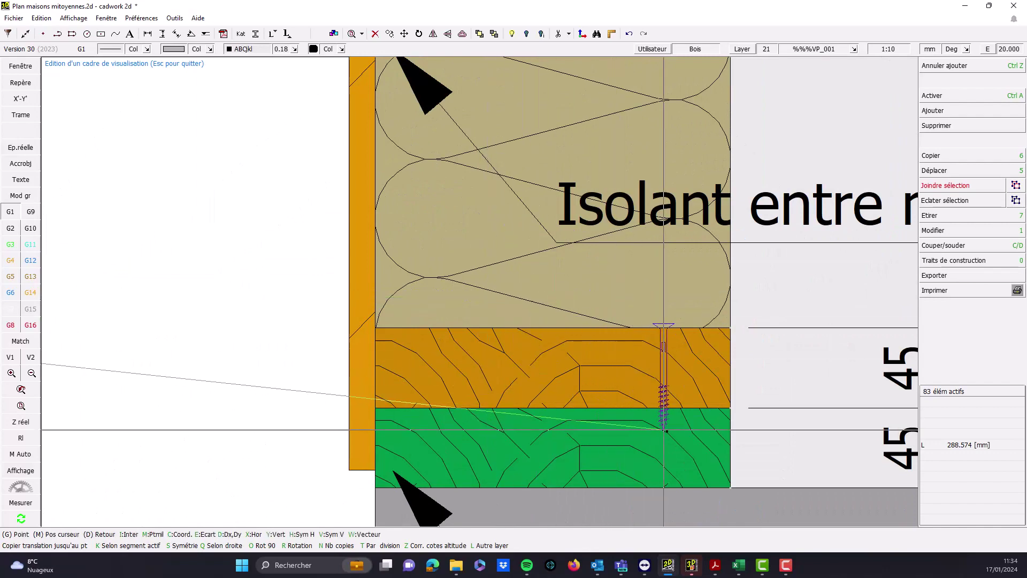
click(690, 432)
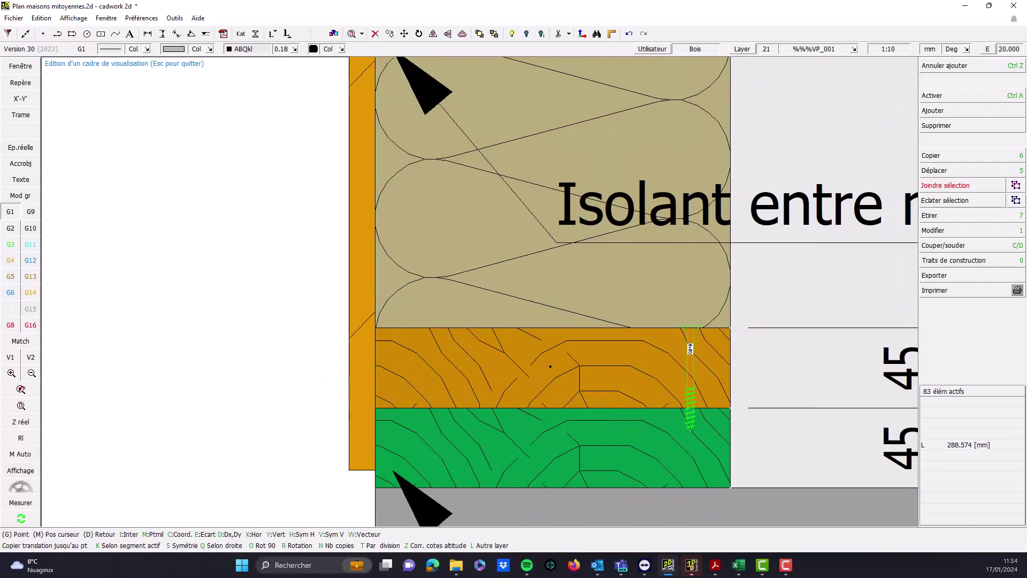
key(Escape)
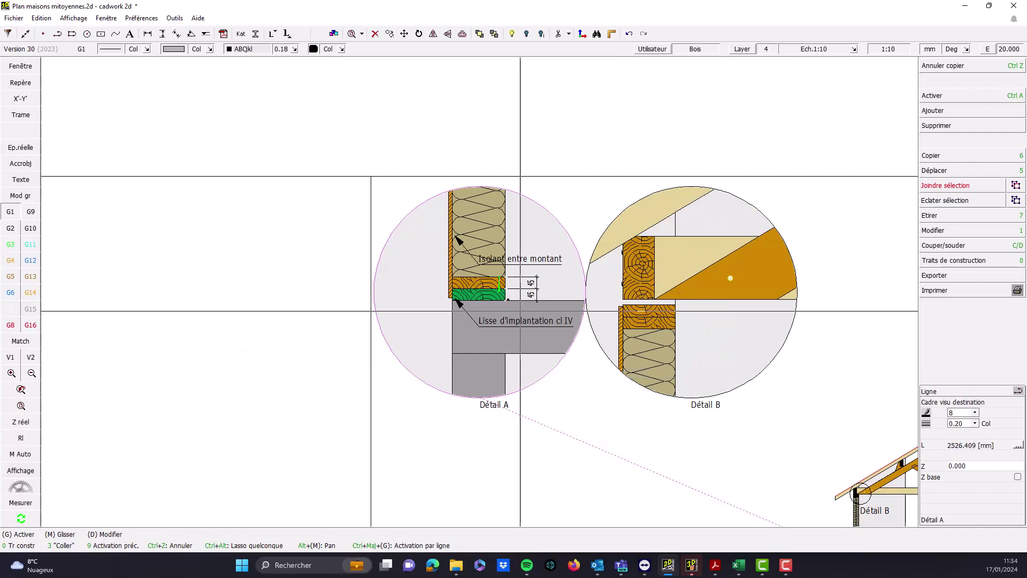
scroll(521, 342, up, 3)
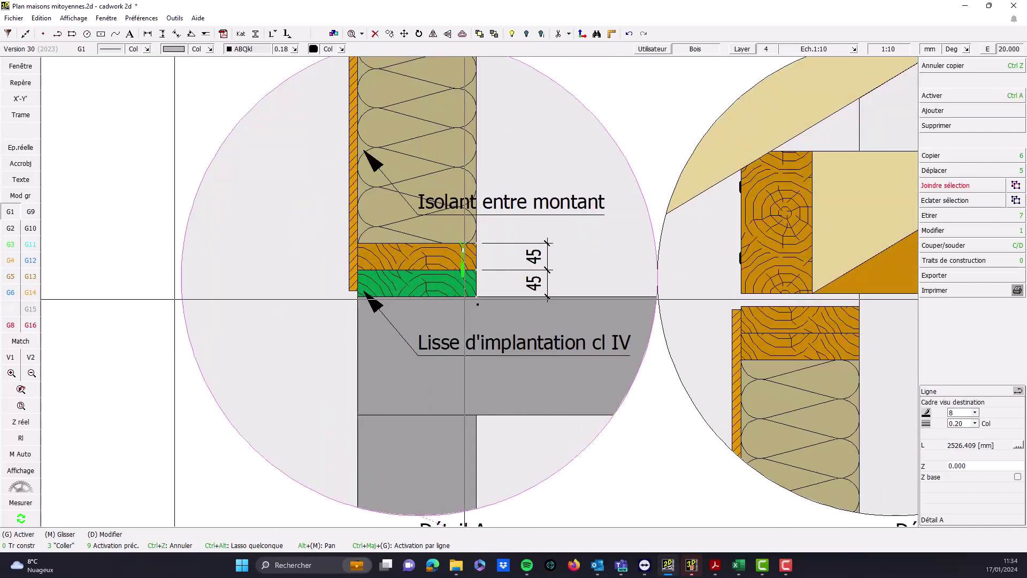